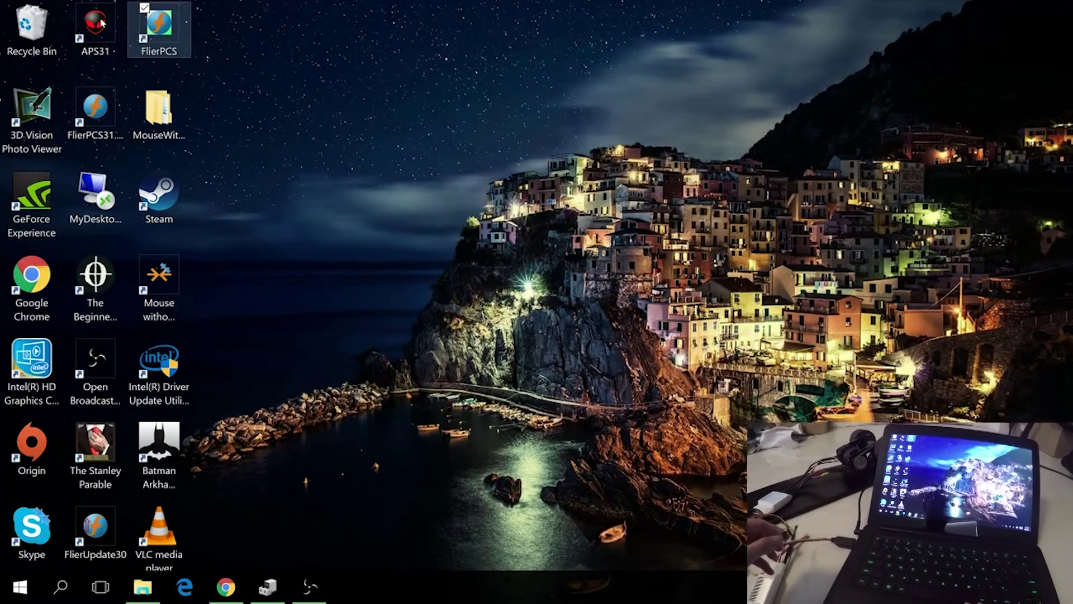
# Step: Launch FlierPCS and set the battery's LVC cut-off voltage to 3.5 with the LVC mode on Hard Cut Off
pyautogui.doubleClick(154, 34)
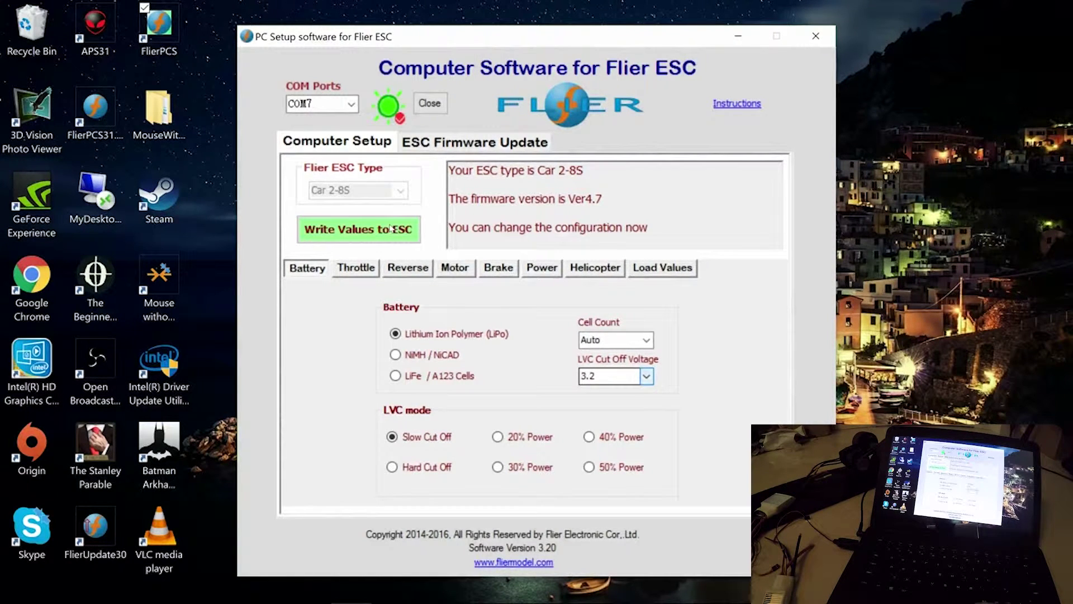
pyautogui.click(647, 376)
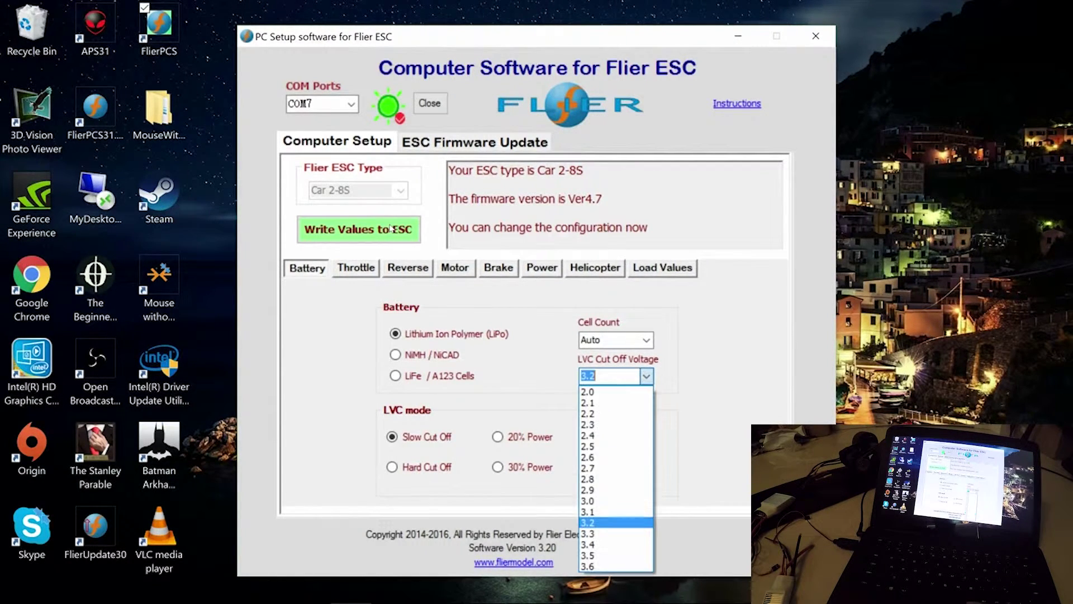
pyautogui.press('Return')
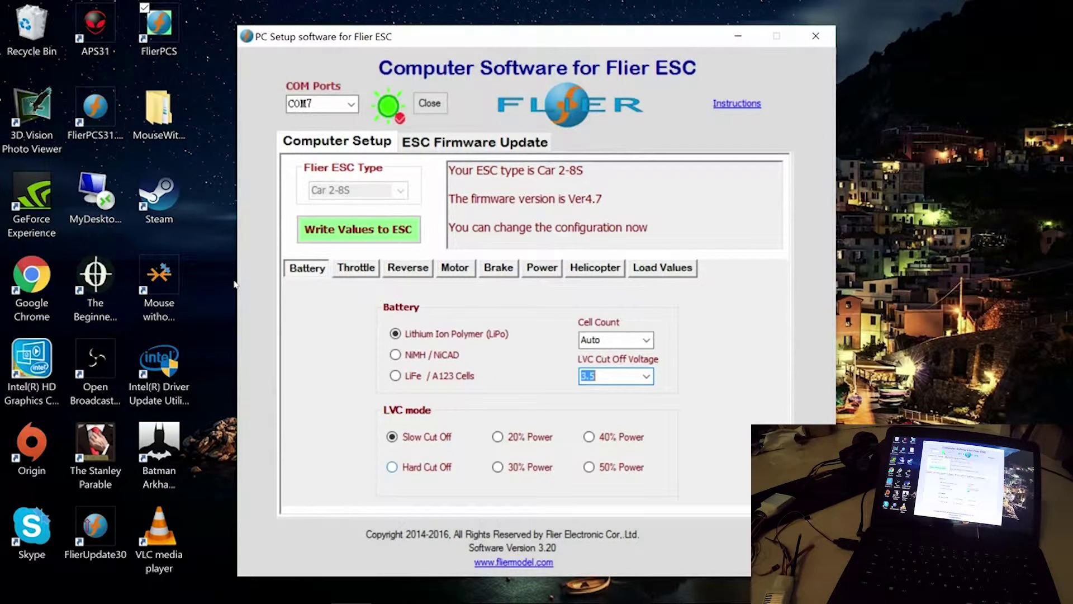
pyautogui.click(393, 467)
pyautogui.press('Tab')
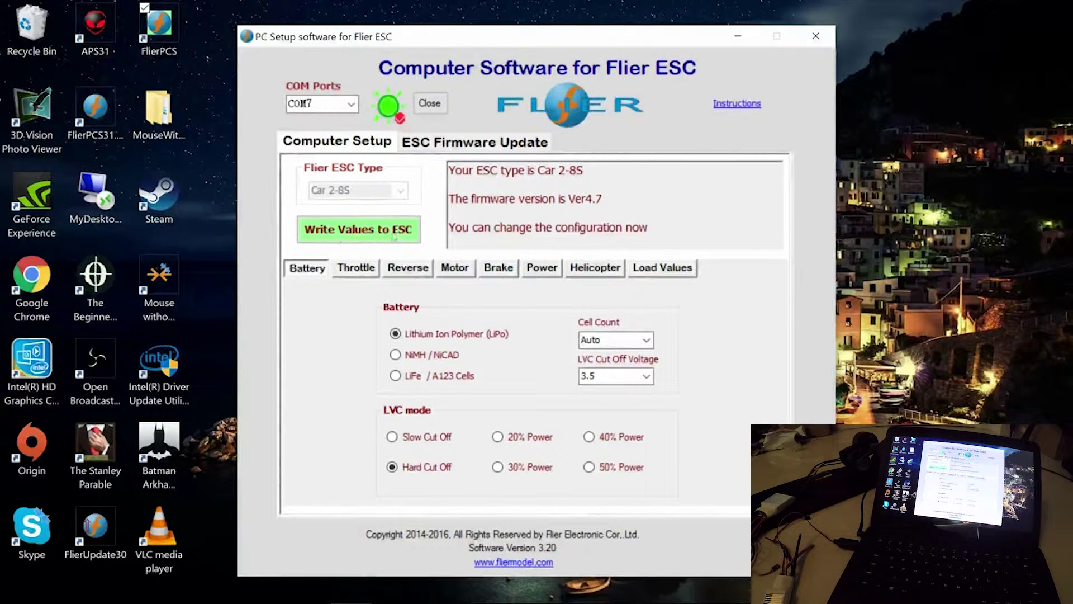
# Step: Examine the available LVC cut-off voltages for the LiPo battery without changing the selection
pyautogui.click(646, 376)
pyautogui.press('Home')
pyautogui.press('Down')
pyautogui.press('Down')
pyautogui.press('Down')
pyautogui.press('Down')
pyautogui.press('Down')
pyautogui.press('Down')
pyautogui.press('Down')
pyautogui.press('Down')
pyautogui.press('Down')
pyautogui.press('Down')
pyautogui.press('Down')
pyautogui.press('Down')
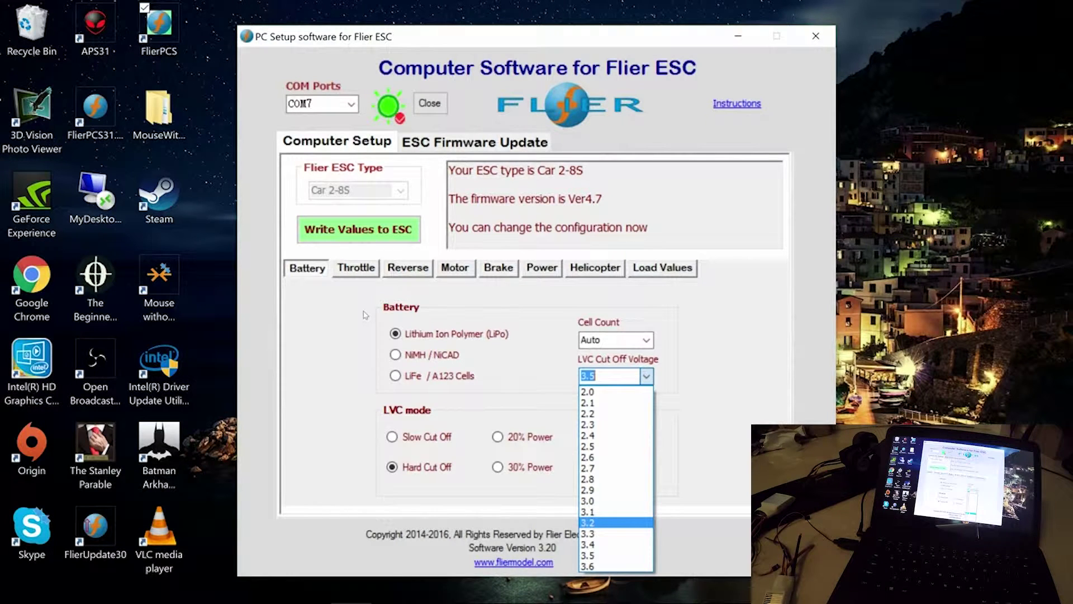
pyautogui.press('Up')
pyautogui.press('Up')
pyautogui.press('Up')
pyautogui.press('Up')
pyautogui.press('Up')
pyautogui.press('Escape')
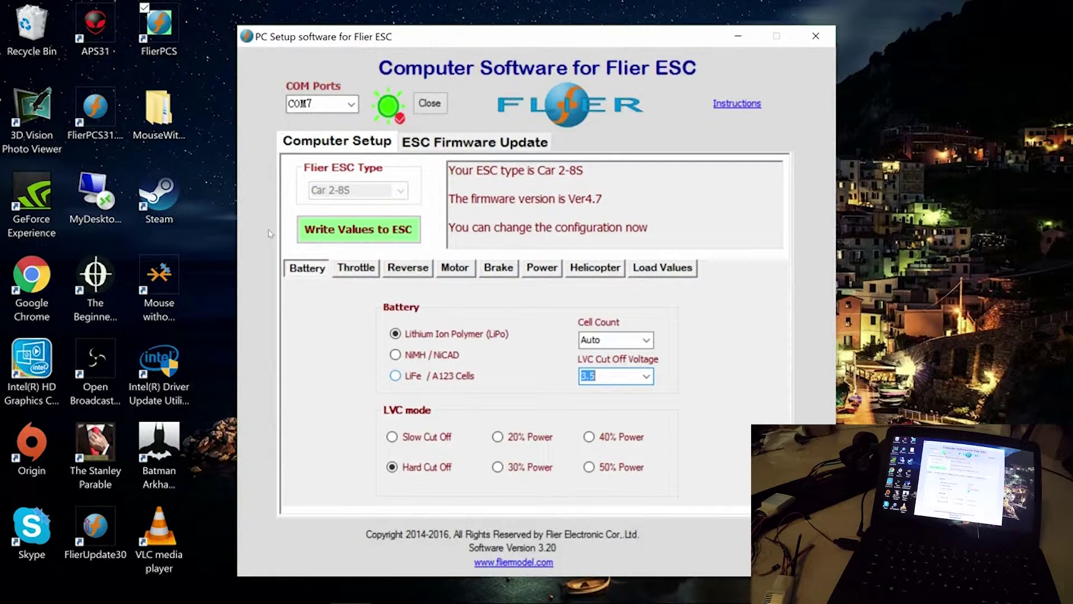
# Step: Switch the battery type to LiFe / A123 Cells to check its cut-off voltage choices, and return to Lithium Ion Polymer (LiPo)
pyautogui.click(395, 376)
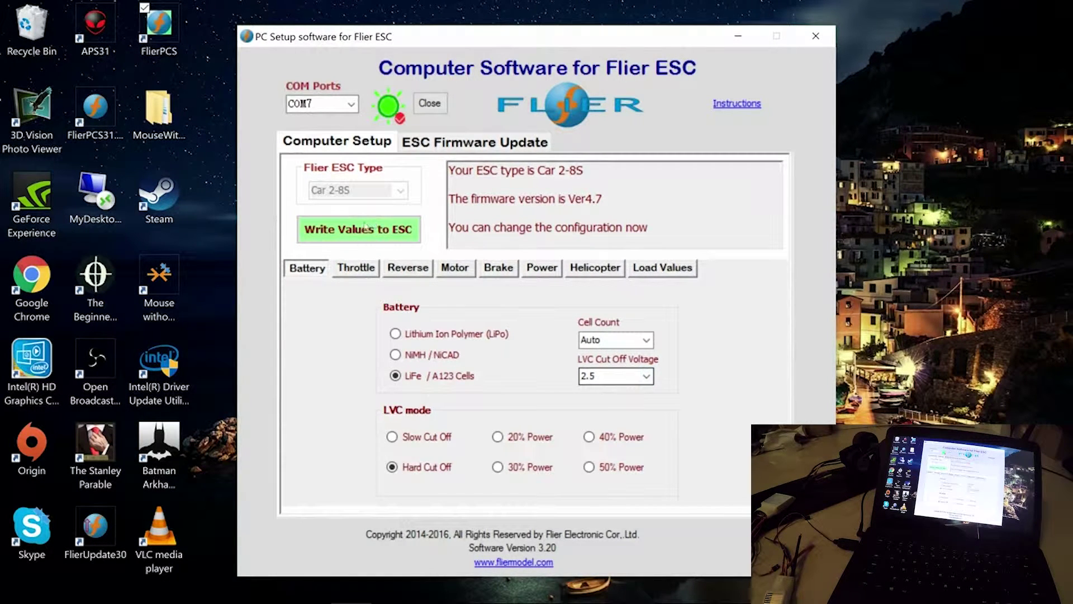
pyautogui.click(646, 376)
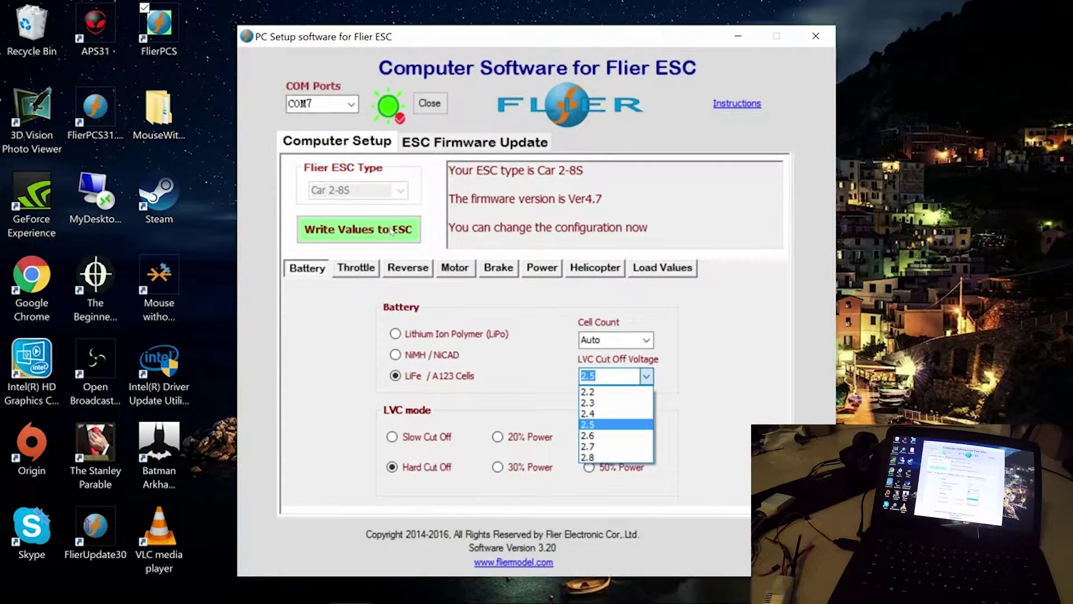
pyautogui.click(646, 376)
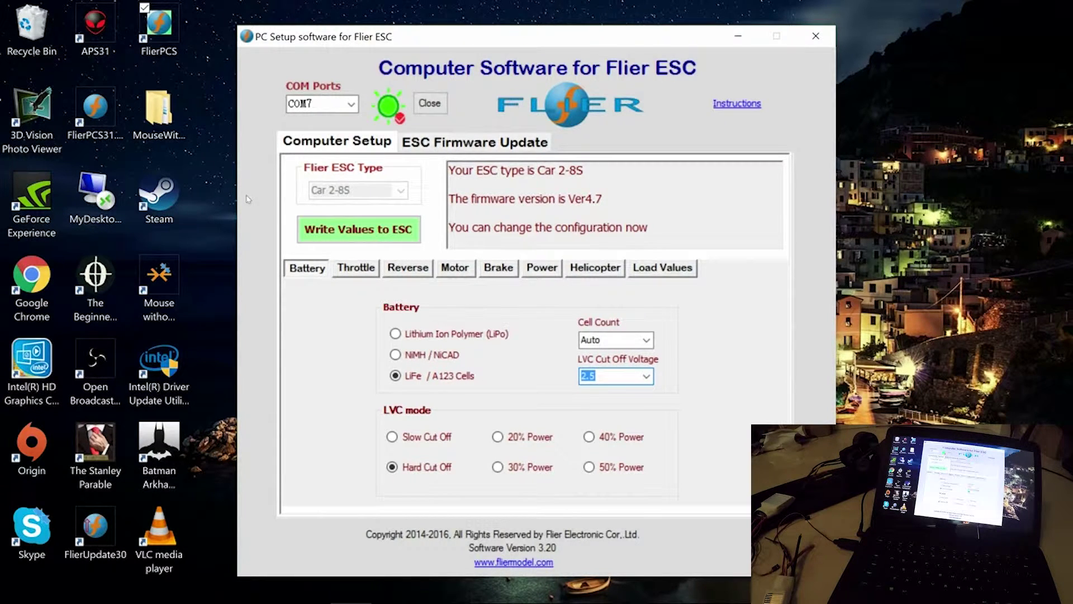
pyautogui.click(395, 334)
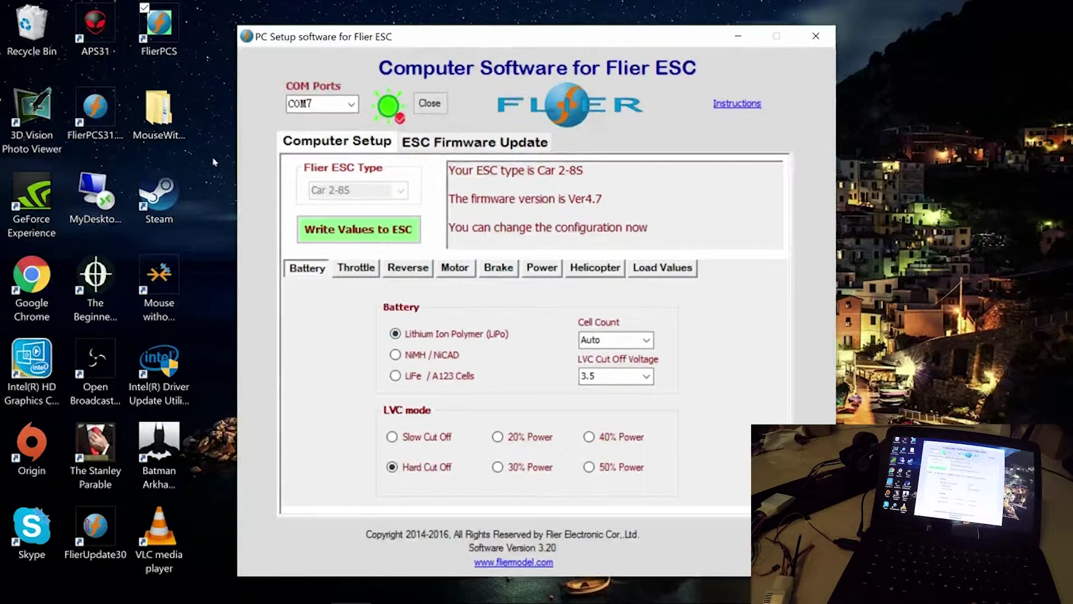
# Step: Review the throttle, reverse and motor settings, and set the car's ABS braking to 10%
pyautogui.click(356, 267)
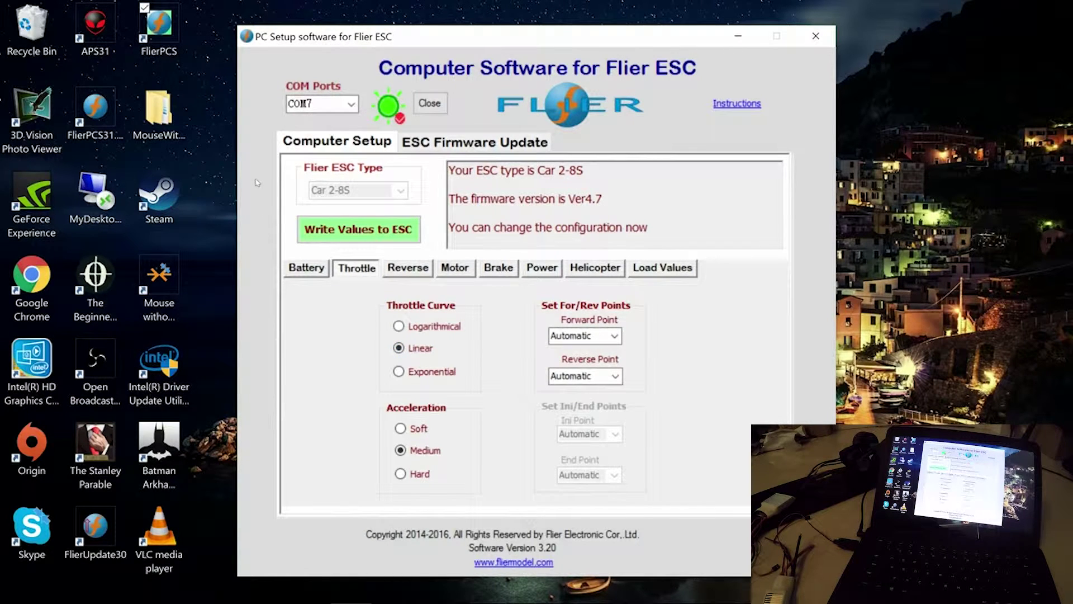
pyautogui.press('Right')
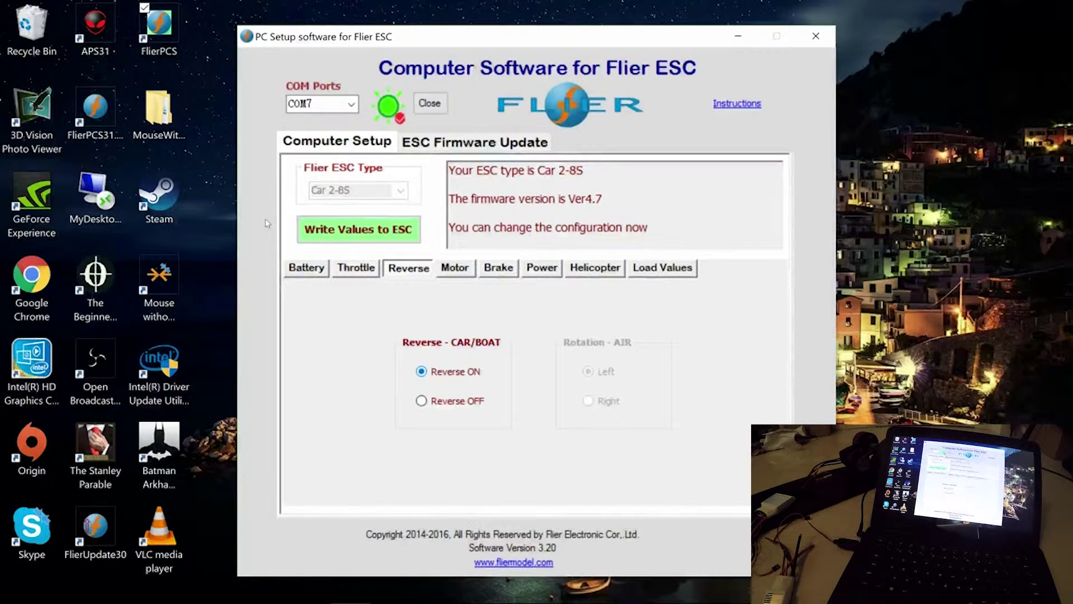
pyautogui.click(456, 268)
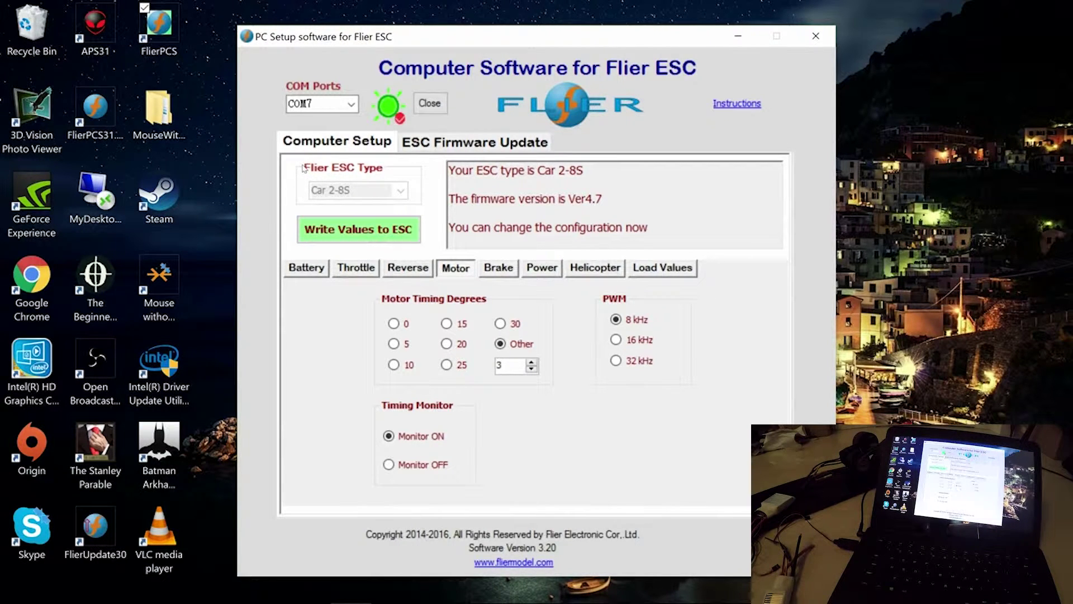
pyautogui.press('Right')
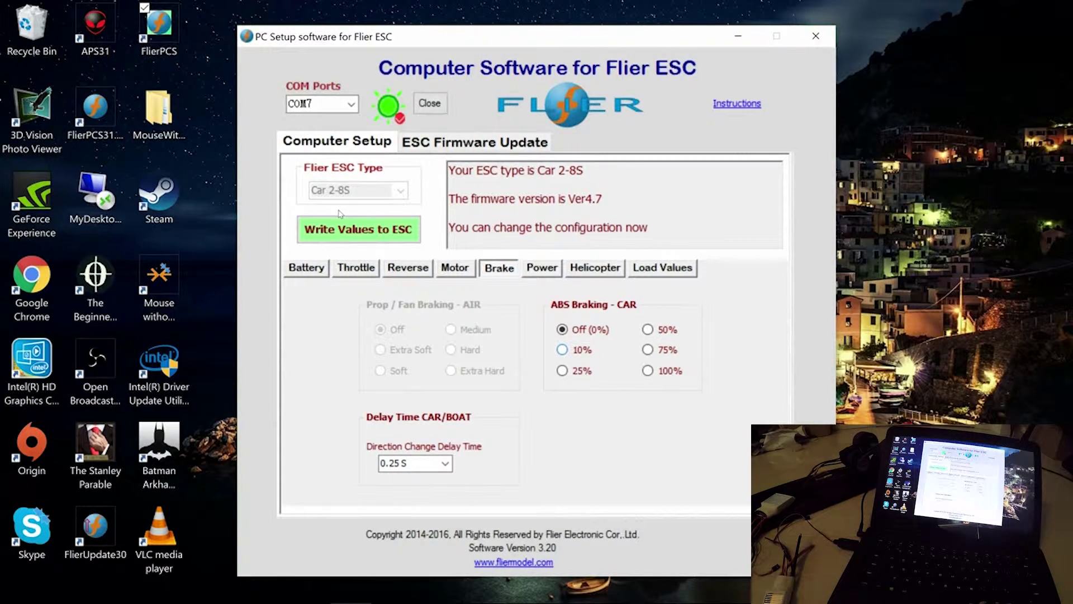
pyautogui.press('space')
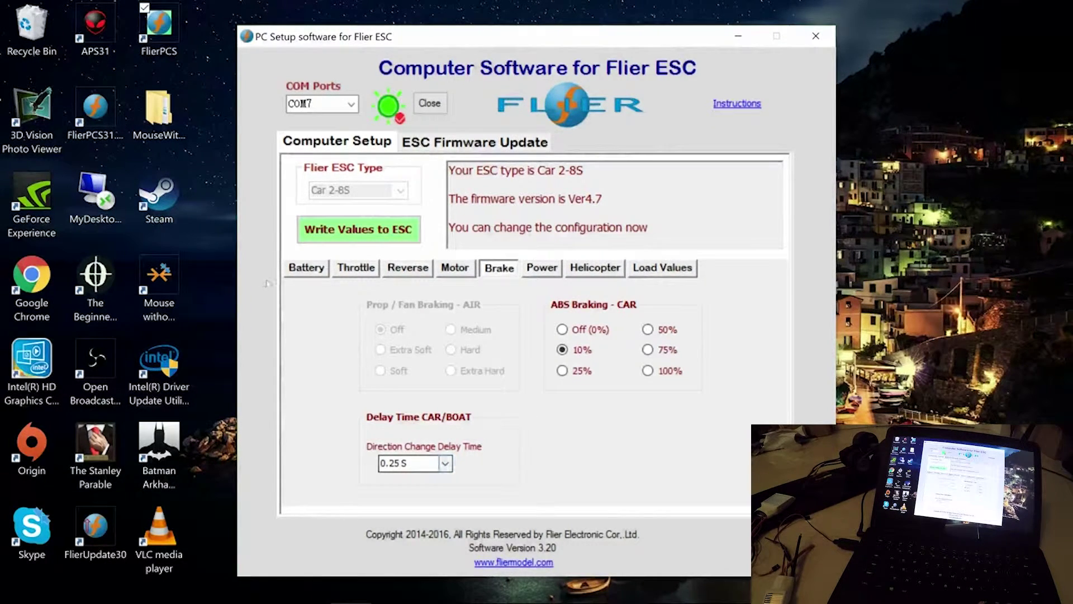
# Step: Examine the Start Power choices from Auto to 100% in the power settings, leaving the selection as it is
pyautogui.click(542, 268)
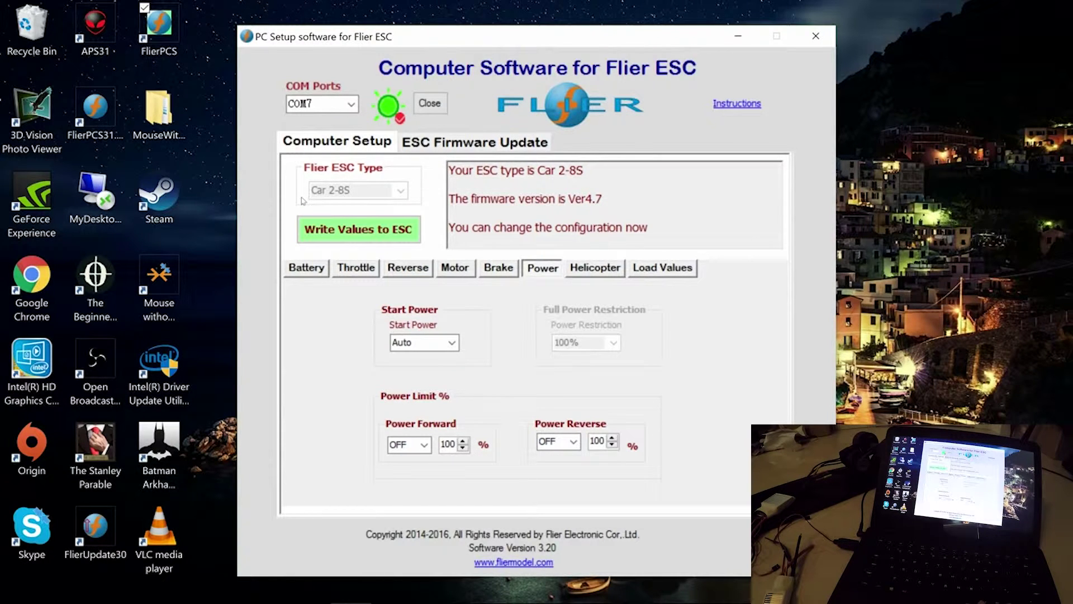
pyautogui.click(451, 342)
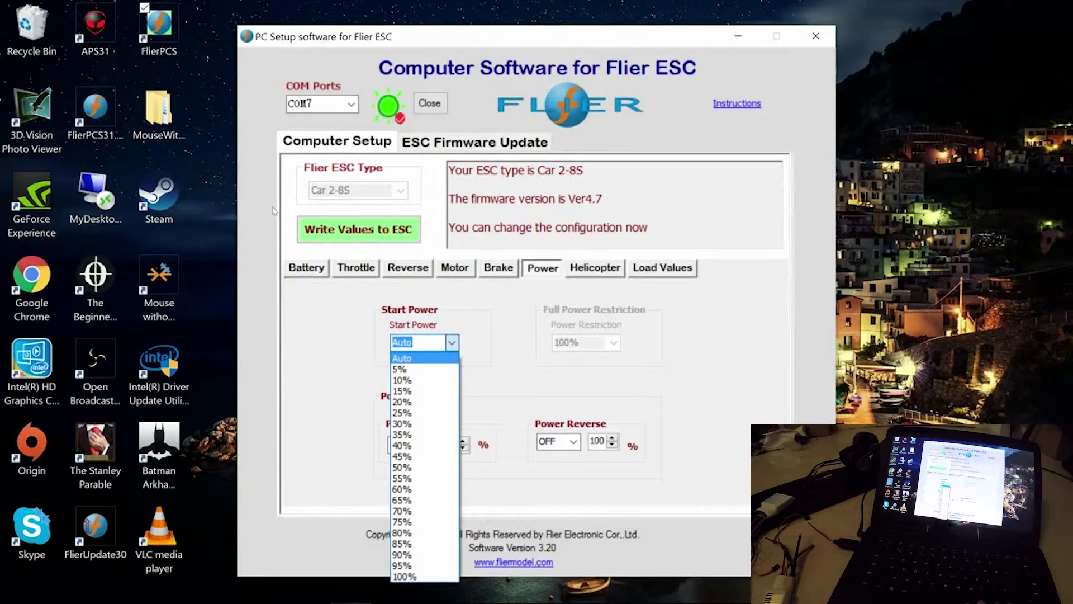
pyautogui.press('Down')
pyautogui.press('Down')
pyautogui.press('Down')
pyautogui.press('Down')
pyautogui.press('Down')
pyautogui.press('Down')
pyautogui.press('Down')
pyautogui.press('Down')
pyautogui.press('Down')
pyautogui.press('Down')
pyautogui.press('Down')
pyautogui.press('Down')
pyautogui.press('Down')
pyautogui.press('Down')
pyautogui.press('Down')
pyautogui.press('Down')
pyautogui.press('Down')
pyautogui.press('Down')
pyautogui.press('Down')
pyautogui.press('Down')
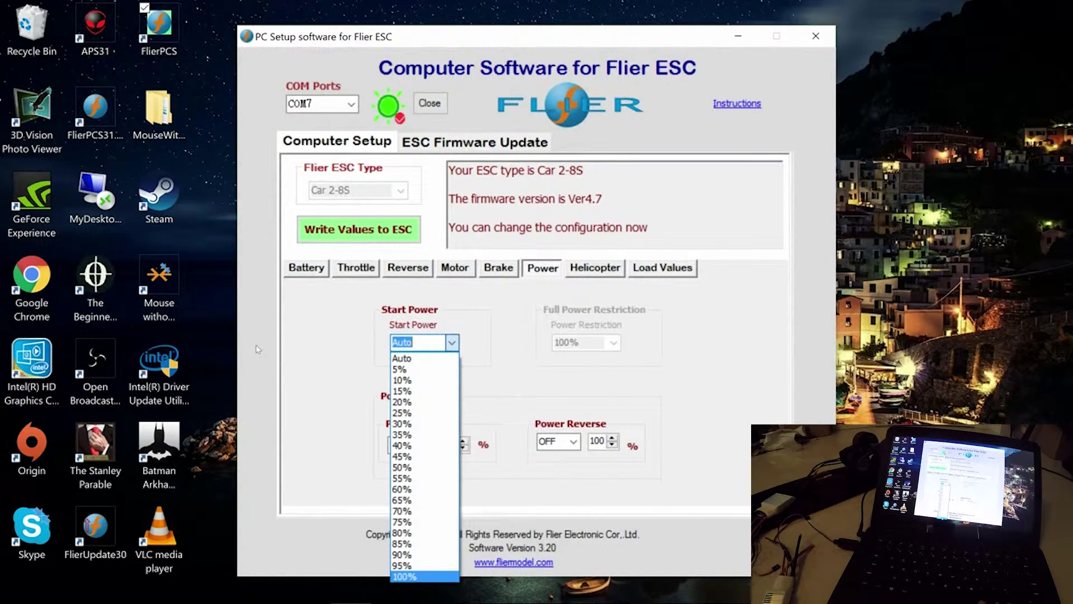
pyautogui.press('Up')
pyautogui.press('Up')
pyautogui.press('Up')
pyautogui.press('Up')
pyautogui.press('Up')
pyautogui.press('Up')
pyautogui.press('Up')
pyautogui.press('Up')
pyautogui.press('Up')
pyautogui.press('Up')
pyautogui.press('Up')
pyautogui.press('Up')
pyautogui.press('Up')
pyautogui.press('Up')
pyautogui.press('Up')
pyautogui.press('Up')
pyautogui.press('Up')
pyautogui.press('Up')
pyautogui.press('Up')
pyautogui.press('Up')
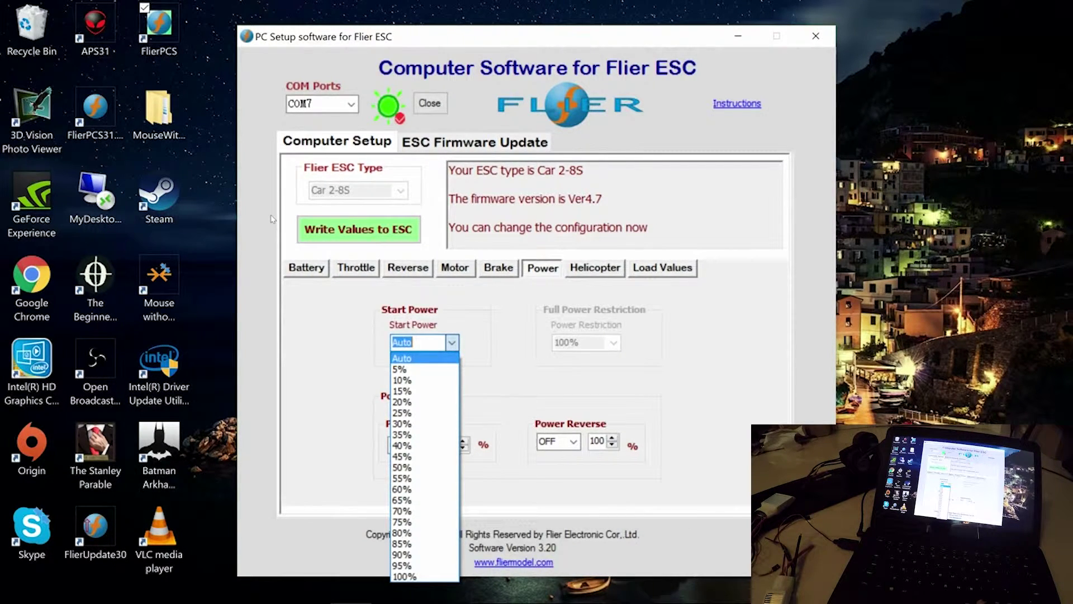
pyautogui.press('Down')
pyautogui.press('Down')
pyautogui.press('Down')
pyautogui.press('Down')
pyautogui.press('Down')
pyautogui.press('Down')
pyautogui.press('Down')
pyautogui.press('Down')
pyautogui.press('Down')
pyautogui.press('Down')
pyautogui.press('Down')
pyautogui.press('Down')
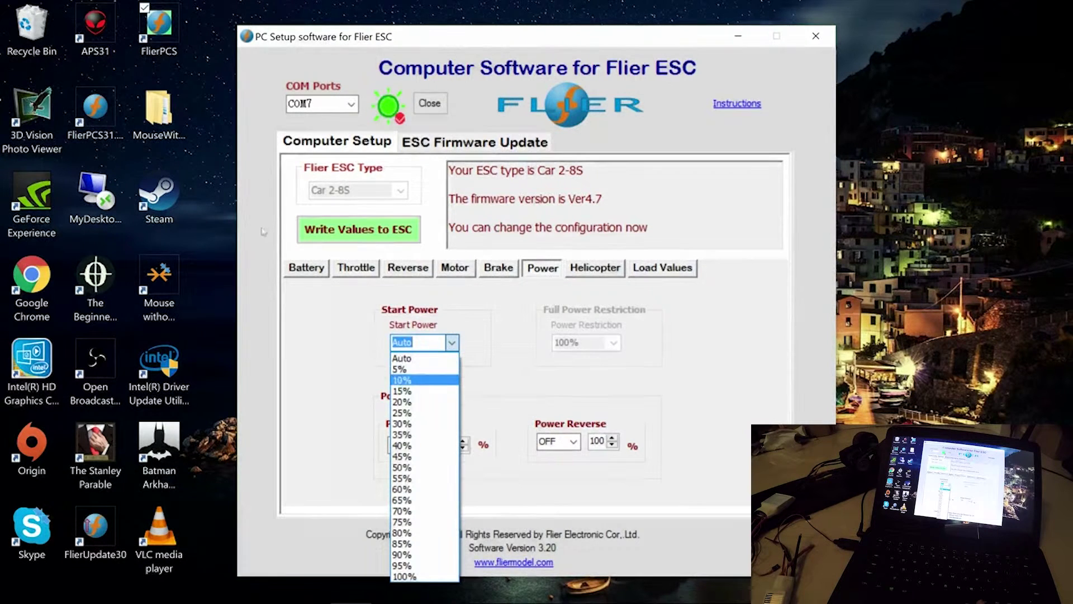
pyautogui.press('Down')
pyautogui.press('Up')
pyautogui.press('Up')
pyautogui.press('Up')
pyautogui.press('Up')
pyautogui.press('Up')
pyautogui.press('Up')
pyautogui.press('Up')
pyautogui.press('Up')
pyautogui.press('Up')
pyautogui.press('Up')
pyautogui.press('Down')
pyautogui.press('Down')
pyautogui.press('Down')
pyautogui.press('Down')
pyautogui.press('Down')
pyautogui.press('Down')
pyautogui.press('Down')
pyautogui.press('Down')
pyautogui.press('Down')
pyautogui.press('Down')
pyautogui.press('Down')
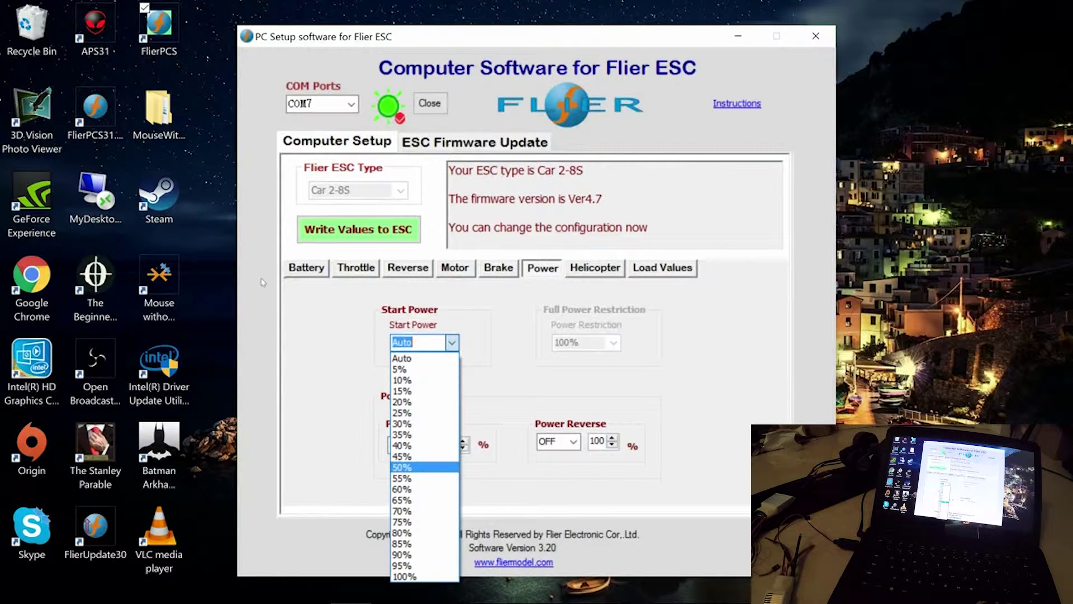
pyautogui.press('Up')
pyautogui.press('Up')
pyautogui.press('Up')
pyautogui.press('Up')
pyautogui.press('Up')
pyautogui.press('Up')
pyautogui.press('Up')
pyautogui.press('Up')
pyautogui.press('Up')
pyautogui.press('Up')
pyautogui.press('Up')
pyautogui.press('Up')
pyautogui.press('Up')
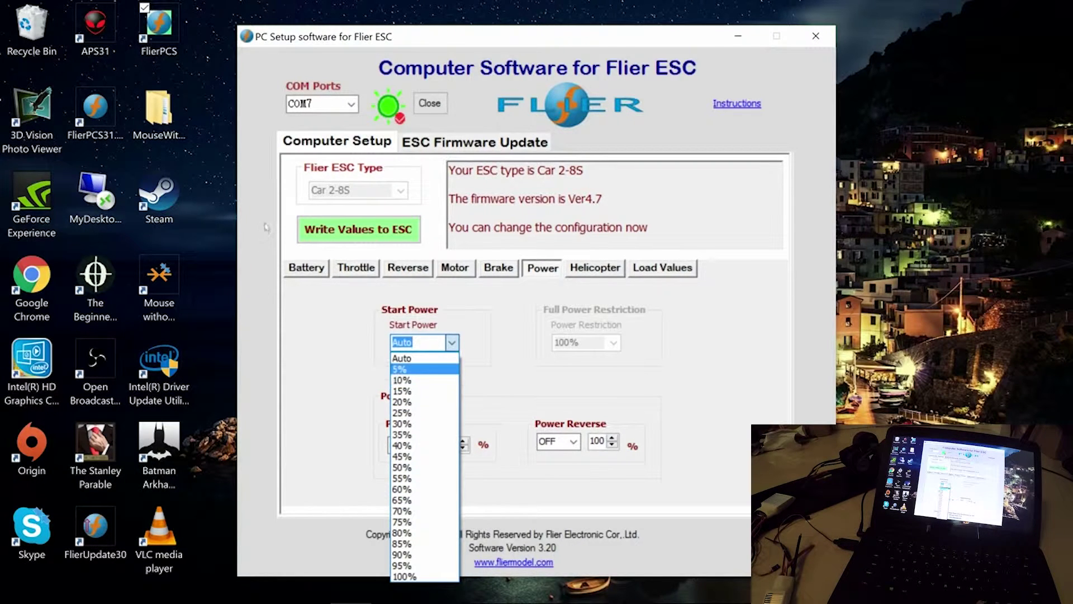
pyautogui.press('Escape')
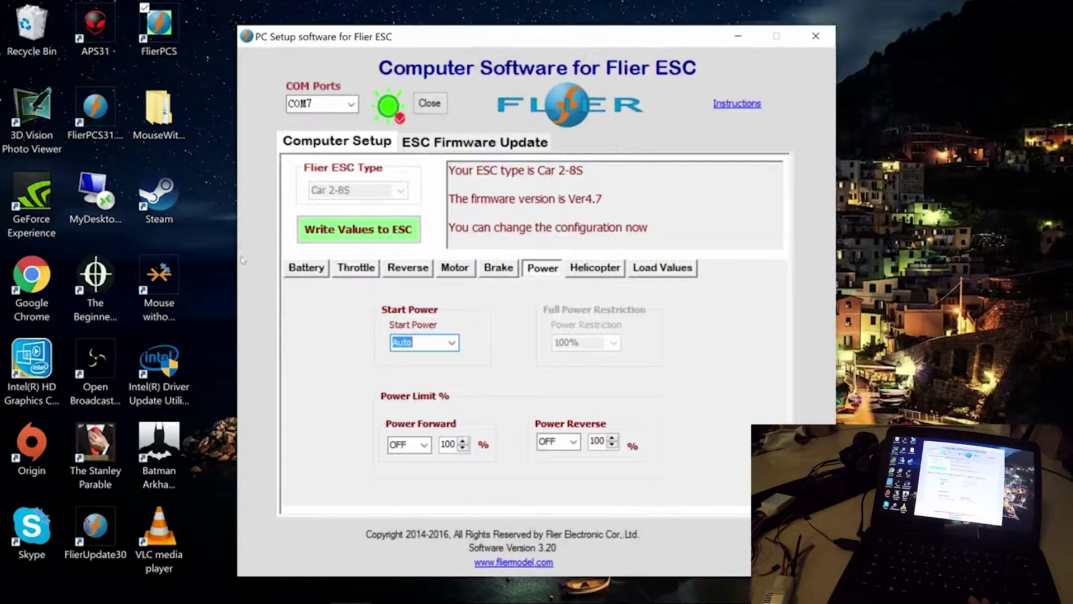
# Step: Try a custom forward power limit by choosing Other and reducing its percentage
pyautogui.press('Tab')
pyautogui.hotkey('alt', 'Down')
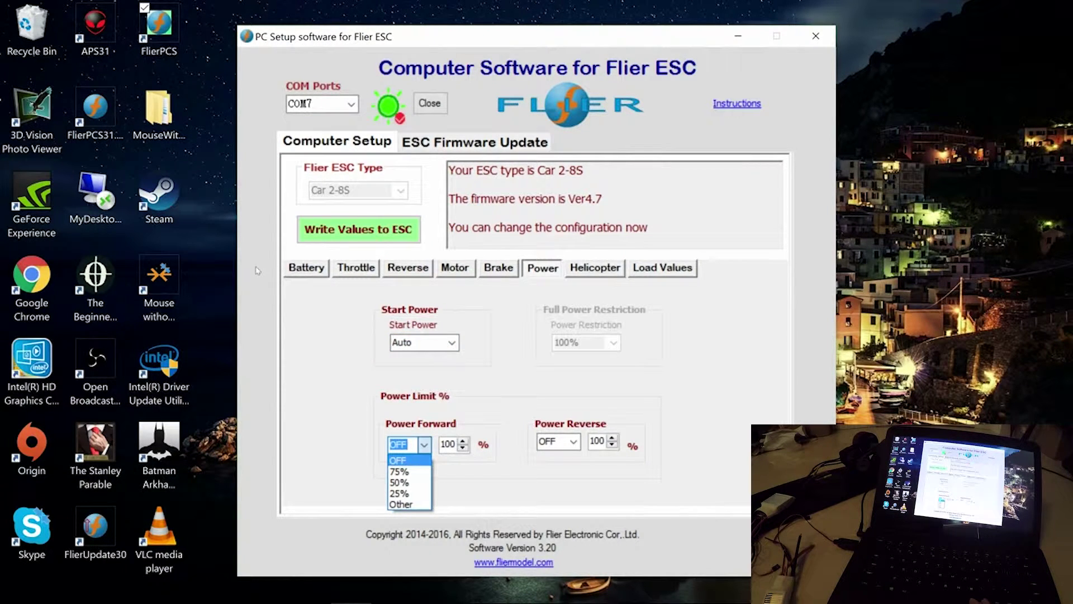
pyautogui.press('Down')
pyautogui.press('Down')
pyautogui.press('Down')
pyautogui.press('Down')
pyautogui.press('Return')
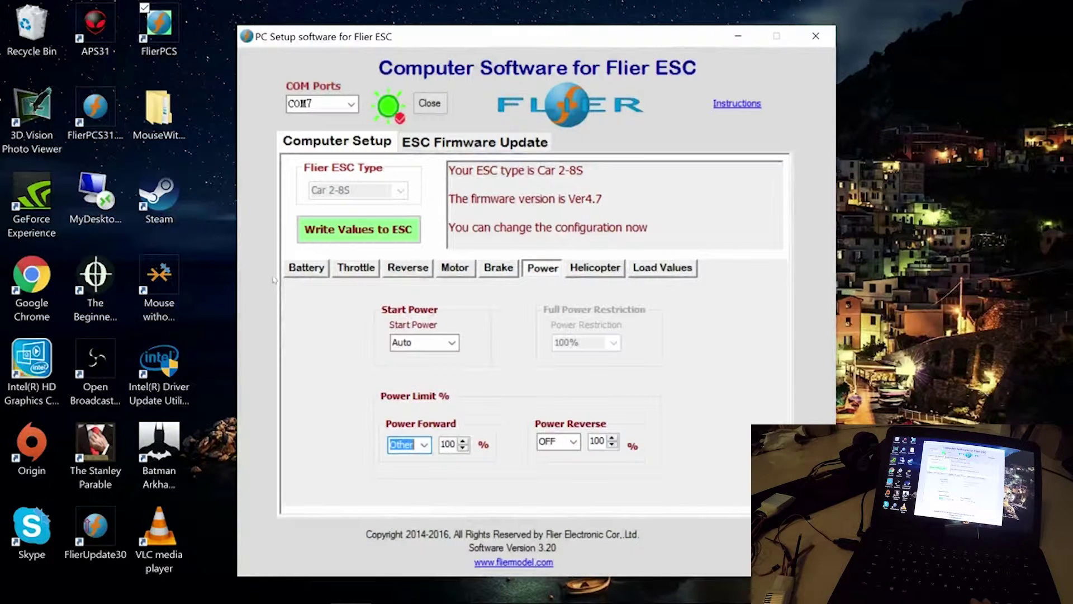
pyautogui.press('Tab')
pyautogui.press('Down')
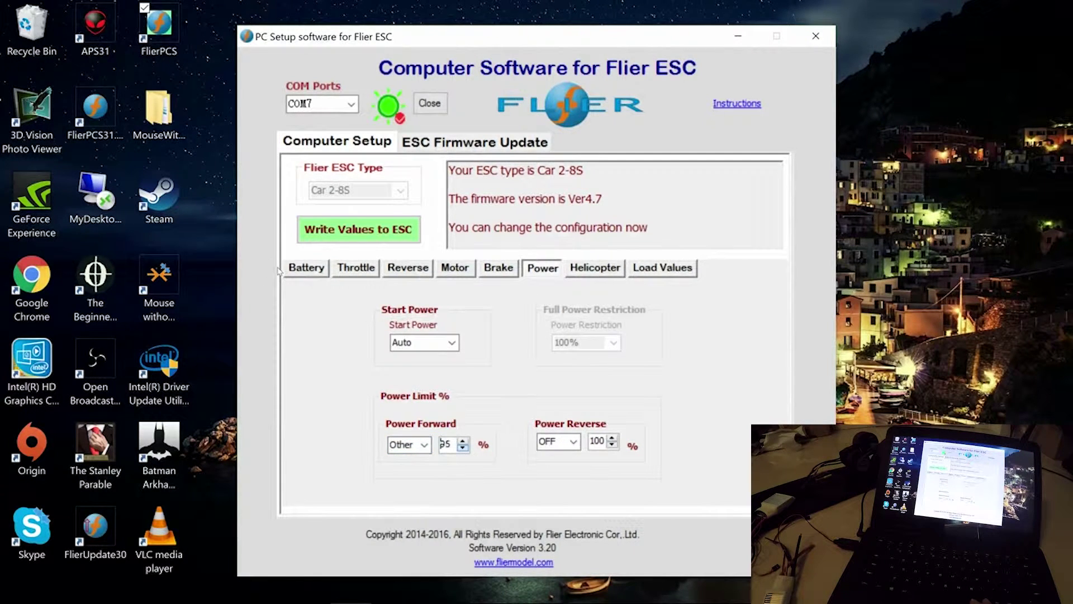
pyautogui.press('Down')
pyautogui.press('Down')
pyautogui.press('Down')
# Step: Set the Power Forward limit back to OFF
pyautogui.hotkey('shift', 'Tab')
pyautogui.hotkey('alt', 'Down')
pyautogui.press('Up')
pyautogui.press('Up')
pyautogui.press('Up')
pyautogui.press('Up')
pyautogui.press('Return')
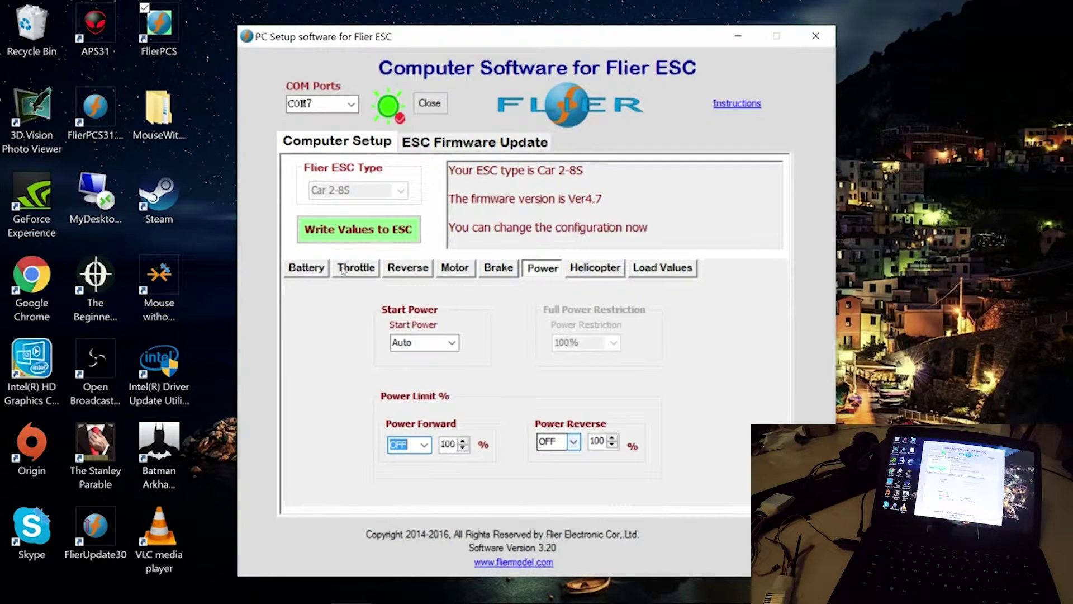
# Step: Set the Power Reverse limit to 50%
pyautogui.click(573, 441)
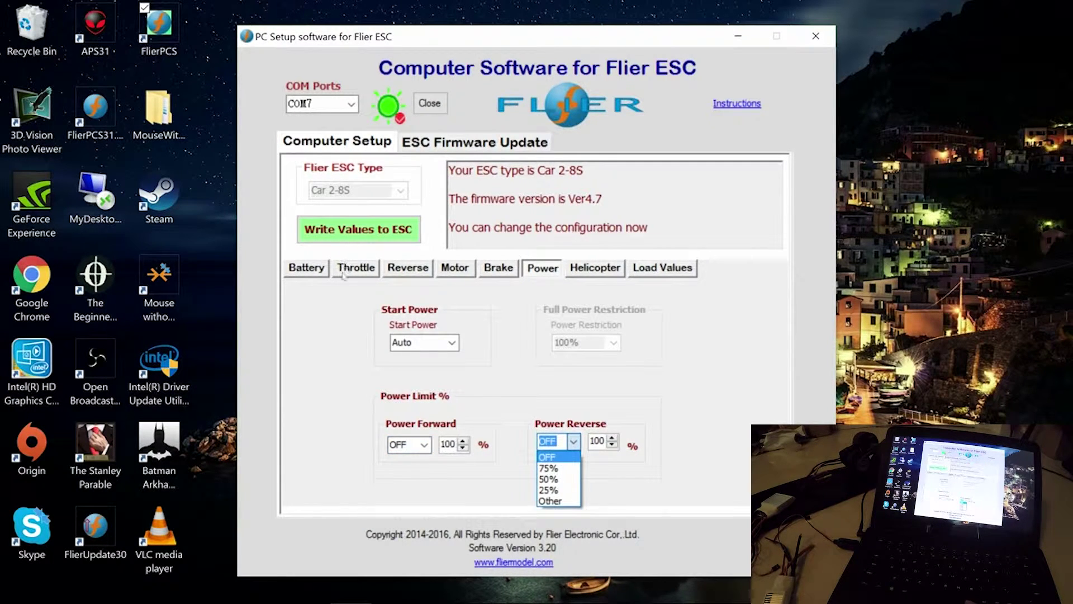
pyautogui.press('Down')
pyautogui.press('Down')
pyautogui.press('Return')
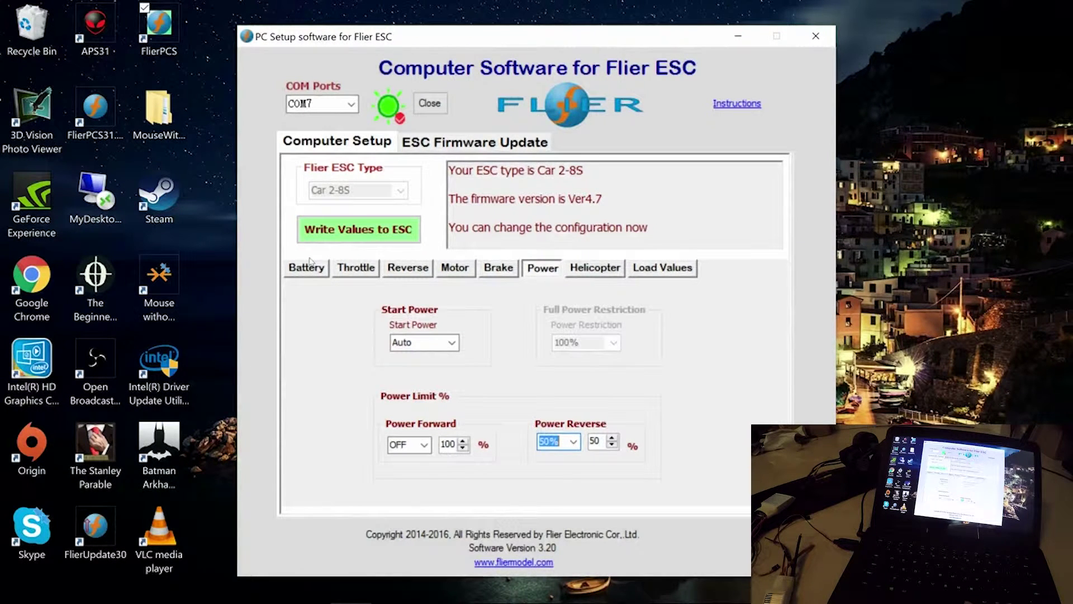
pyautogui.click(574, 441)
pyautogui.click(573, 442)
# Step: Review the helicopter and factory default pages, recheck the battery, throttle, reverse and motor settings, and return to the battery settings
pyautogui.hotkey('ctrl', 'Tab')
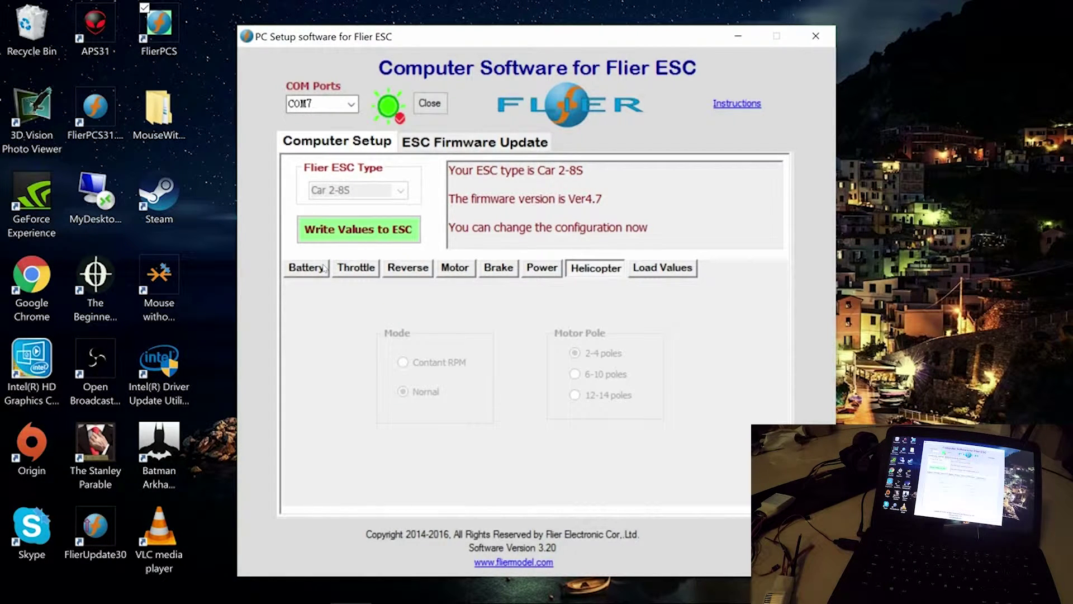
pyautogui.hotkey('ctrl', 'Tab')
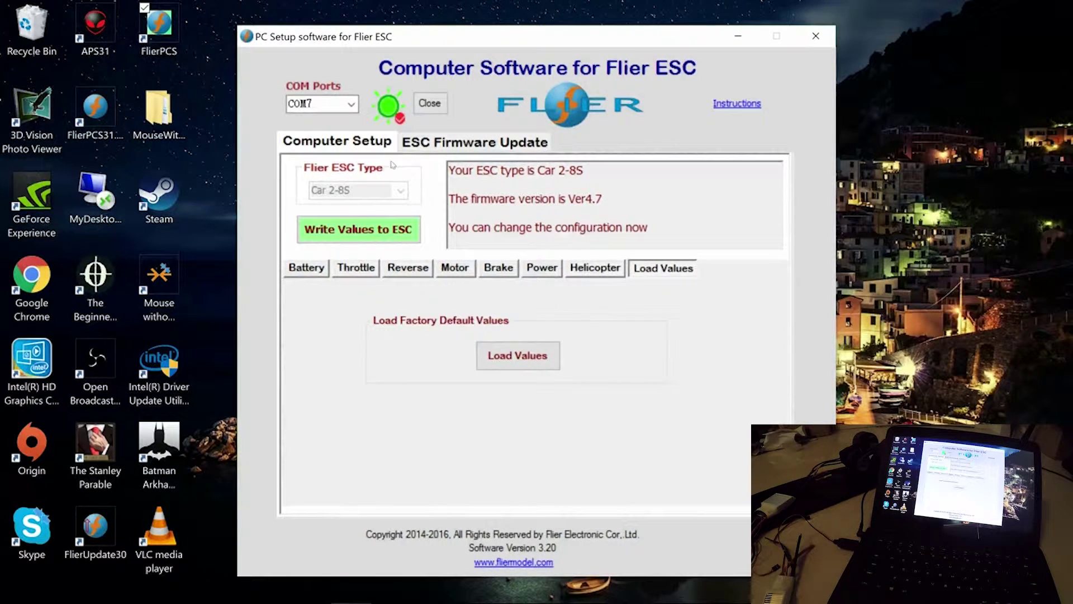
pyautogui.press('Tab')
pyautogui.hotkey('ctrl', 'Tab')
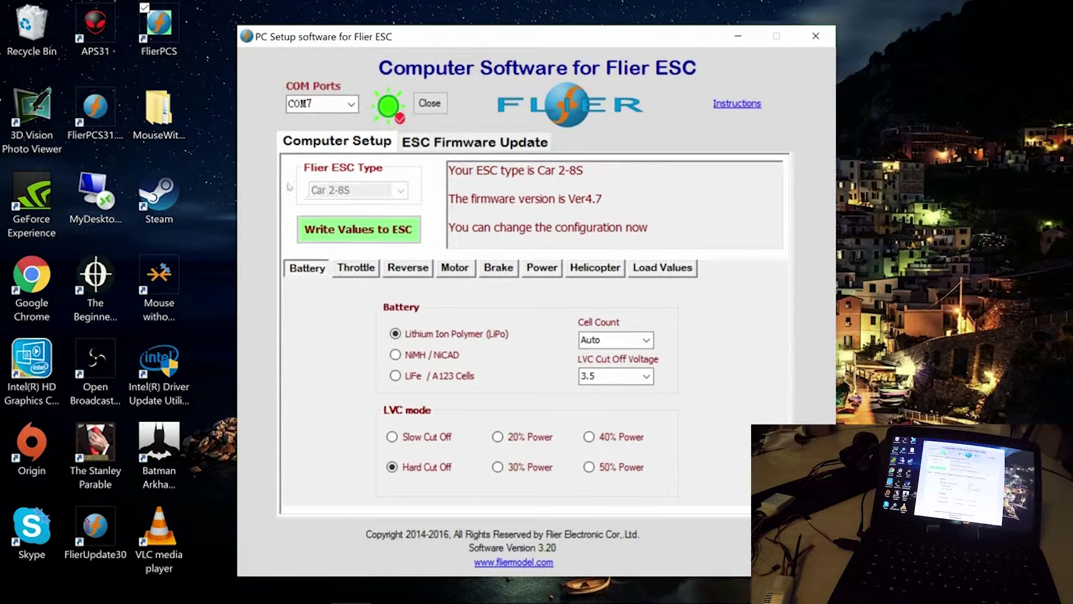
pyautogui.click(355, 268)
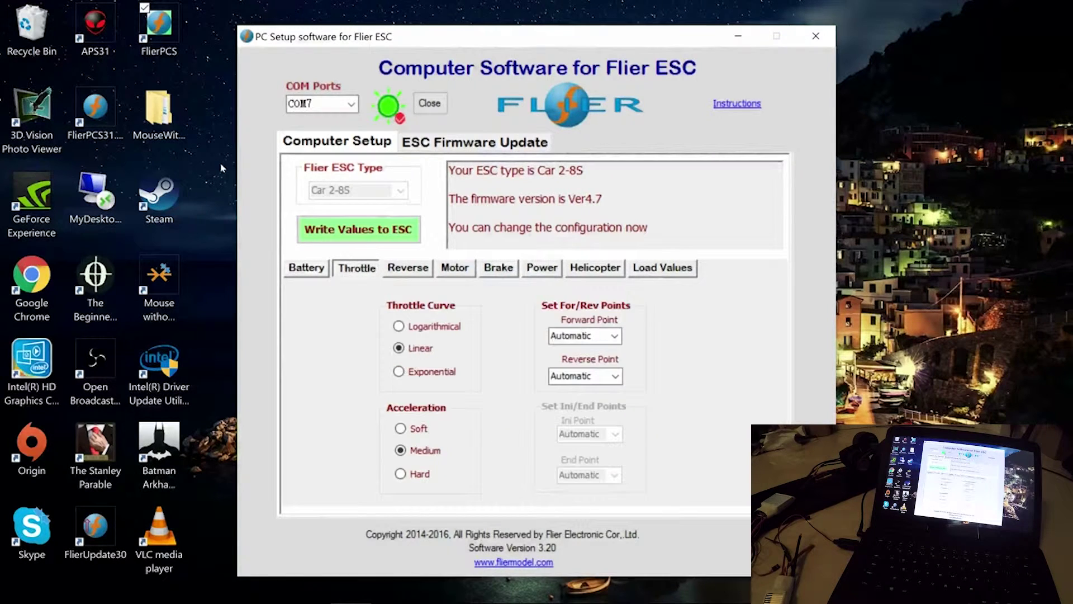
pyautogui.click(407, 268)
pyautogui.press('Right')
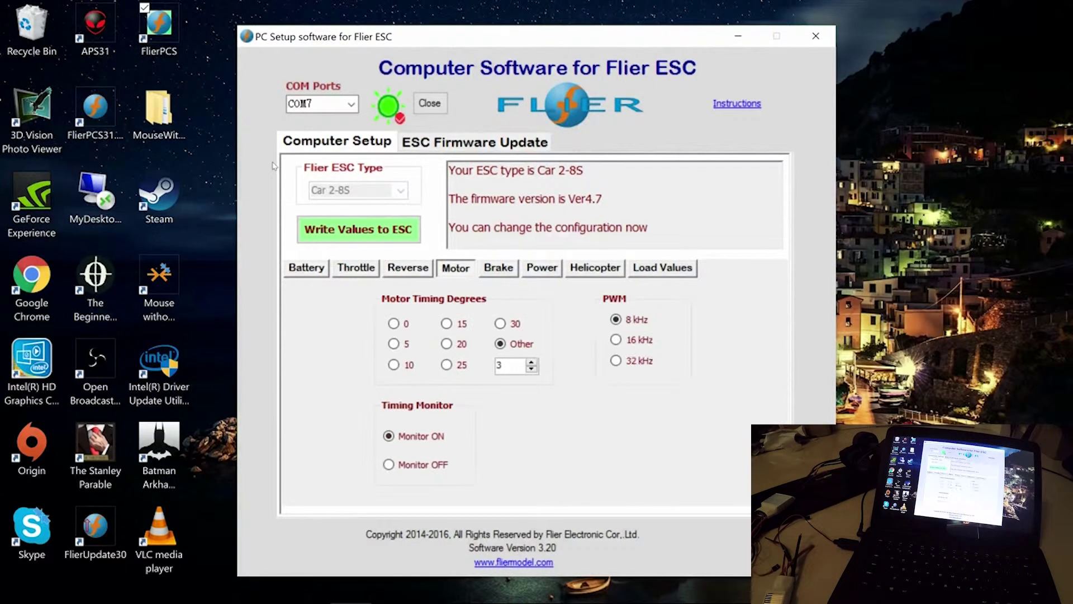
pyautogui.click(306, 267)
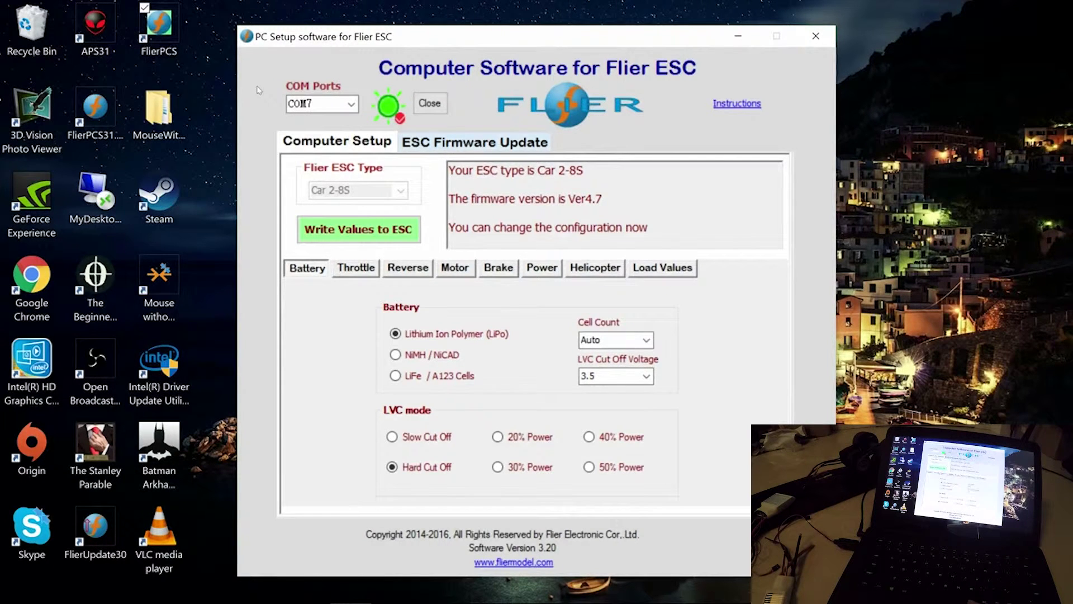
# Step: Examine the firmware update page and browse the list of Flier website firmware versions without loading one, then return to the computer setup
pyautogui.click(475, 142)
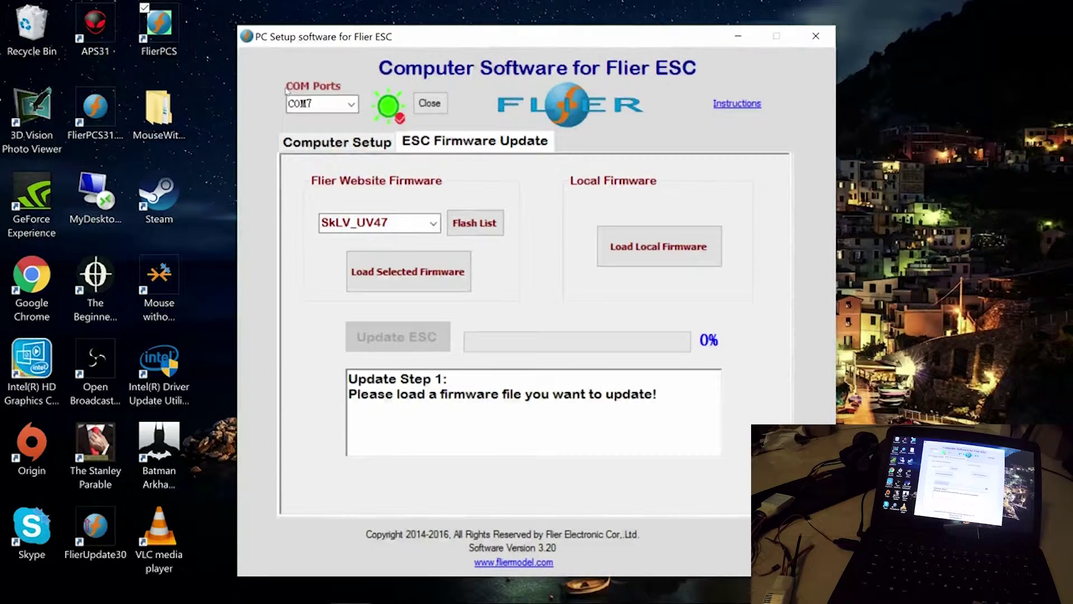
pyautogui.click(429, 223)
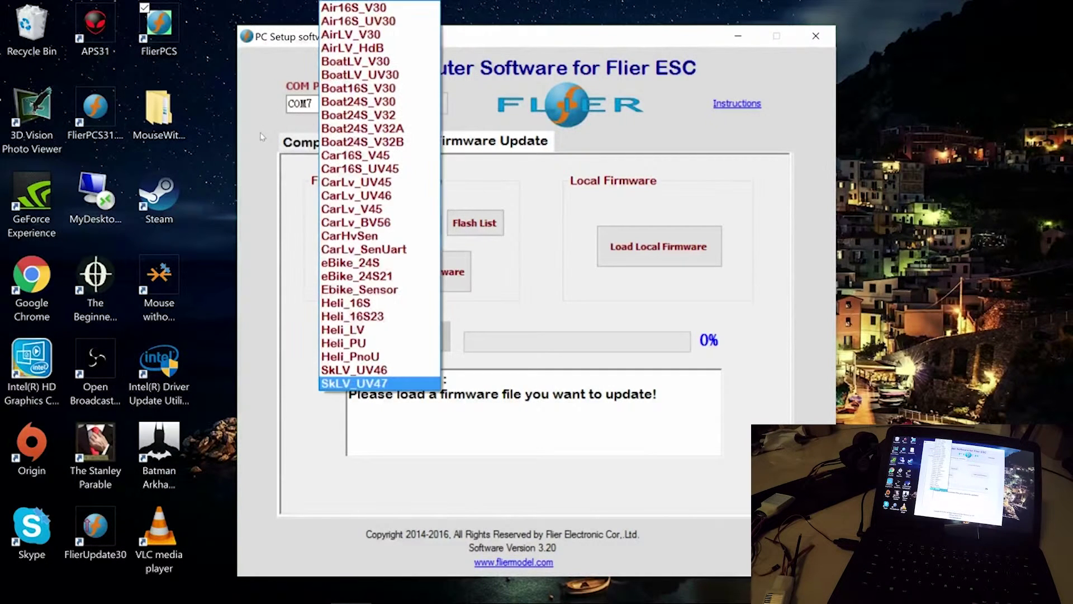
pyautogui.press('Down')
pyautogui.press('Down')
pyautogui.press('Down')
pyautogui.press('Up')
pyautogui.press('Up')
pyautogui.press('Up')
pyautogui.press('Up')
pyautogui.press('Up')
pyautogui.press('Up')
pyautogui.press('Up')
pyautogui.press('Up')
pyautogui.press('Up')
pyautogui.press('Up')
pyautogui.press('Up')
pyautogui.press('Up')
pyautogui.press('Up')
pyautogui.press('Up')
pyautogui.press('Up')
pyautogui.press('Up')
pyautogui.press('Up')
pyautogui.press('Up')
pyautogui.press('Up')
pyautogui.press('Up')
pyautogui.press('Up')
pyautogui.press('Down')
pyautogui.press('Down')
pyautogui.press('Down')
pyautogui.press('Down')
pyautogui.press('Down')
pyautogui.press('Down')
pyautogui.press('Down')
pyautogui.press('Down')
pyautogui.press('Down')
pyautogui.press('Down')
pyautogui.press('Down')
pyautogui.press('Down')
pyautogui.press('Down')
pyautogui.press('Down')
pyautogui.press('Down')
pyautogui.press('Down')
pyautogui.press('Down')
pyautogui.press('Down')
pyautogui.press('Down')
pyautogui.press('Down')
pyautogui.press('Down')
pyautogui.press('Down')
pyautogui.press('Down')
pyautogui.press('Up')
pyautogui.press('Up')
pyautogui.press('Up')
pyautogui.press('Up')
pyautogui.press('Up')
pyautogui.press('Up')
pyautogui.press('Up')
pyautogui.press('Up')
pyautogui.press('Up')
pyautogui.press('Up')
pyautogui.press('Up')
pyautogui.press('Up')
pyautogui.press('Up')
pyautogui.press('Up')
pyautogui.press('Up')
pyautogui.press('Up')
pyautogui.press('Up')
pyautogui.press('Up')
pyautogui.press('Up')
pyautogui.press('Up')
pyautogui.press('Down')
pyautogui.press('Down')
pyautogui.press('Down')
pyautogui.press('Down')
pyautogui.press('Down')
pyautogui.press('Down')
pyautogui.press('Down')
pyautogui.press('Down')
pyautogui.press('Down')
pyautogui.press('Down')
pyautogui.press('Down')
pyautogui.press('Down')
pyautogui.press('Down')
pyautogui.press('Down')
pyautogui.press('Down')
pyautogui.press('Down')
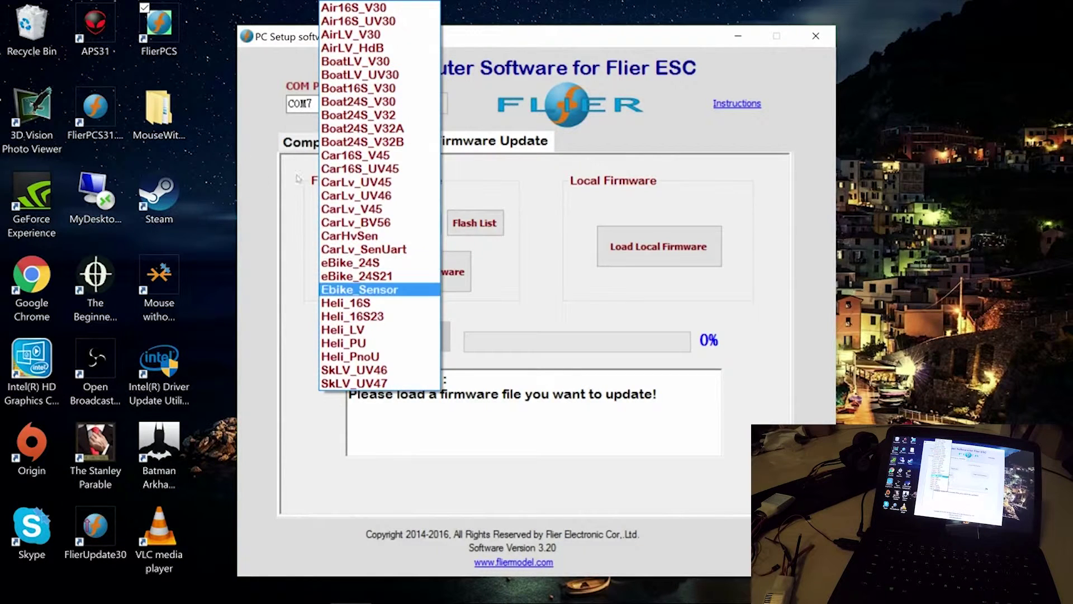
pyautogui.press('Escape')
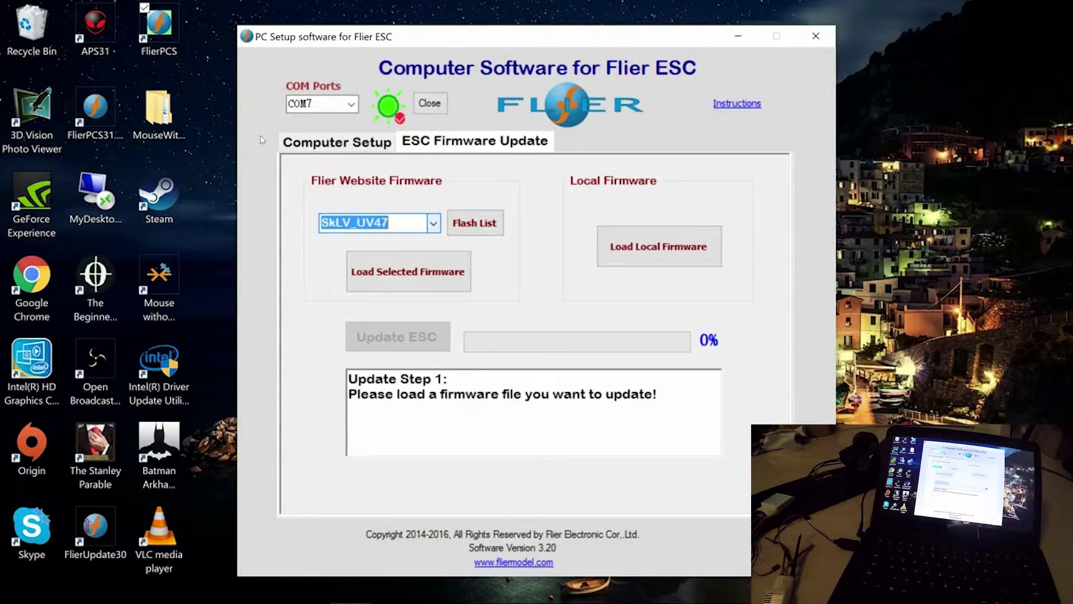
pyautogui.click(433, 224)
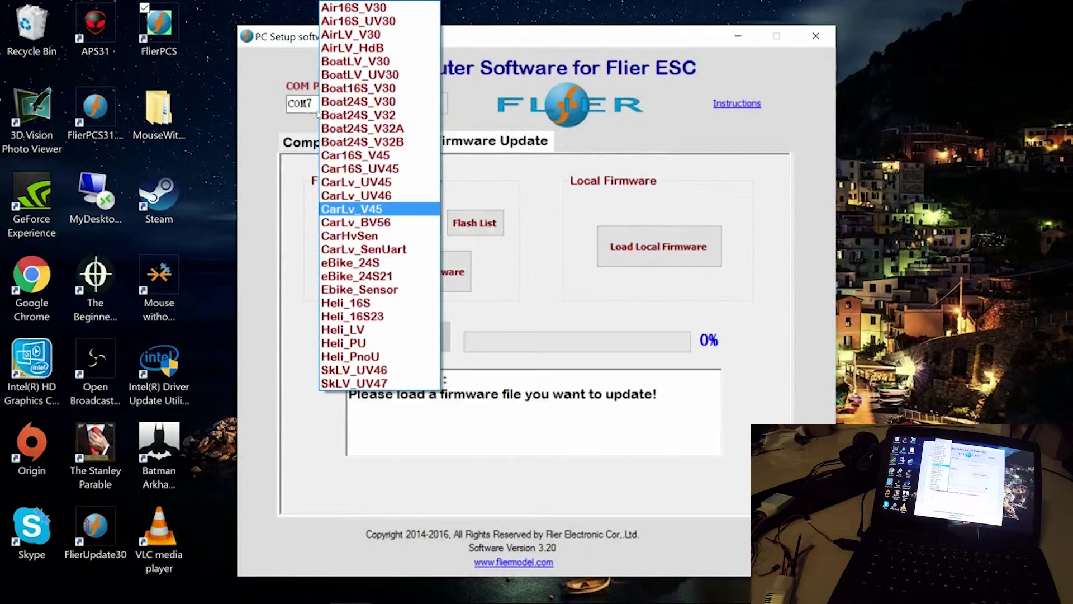
pyautogui.click(321, 113)
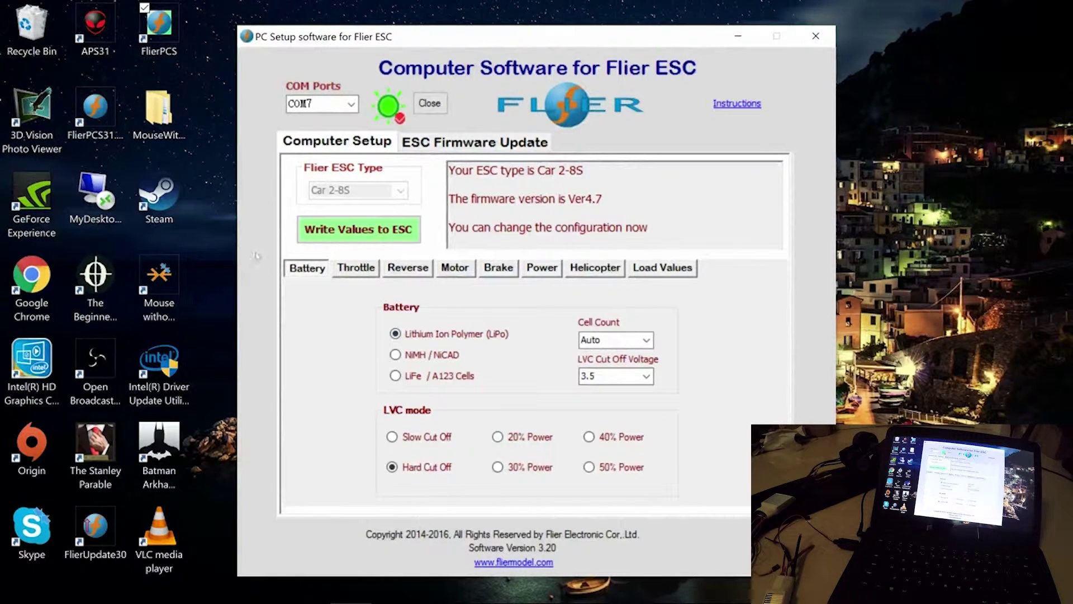
# Step: Review the throttle, reverse, motor, brake and power settings, including the Start Power choice
pyautogui.click(357, 268)
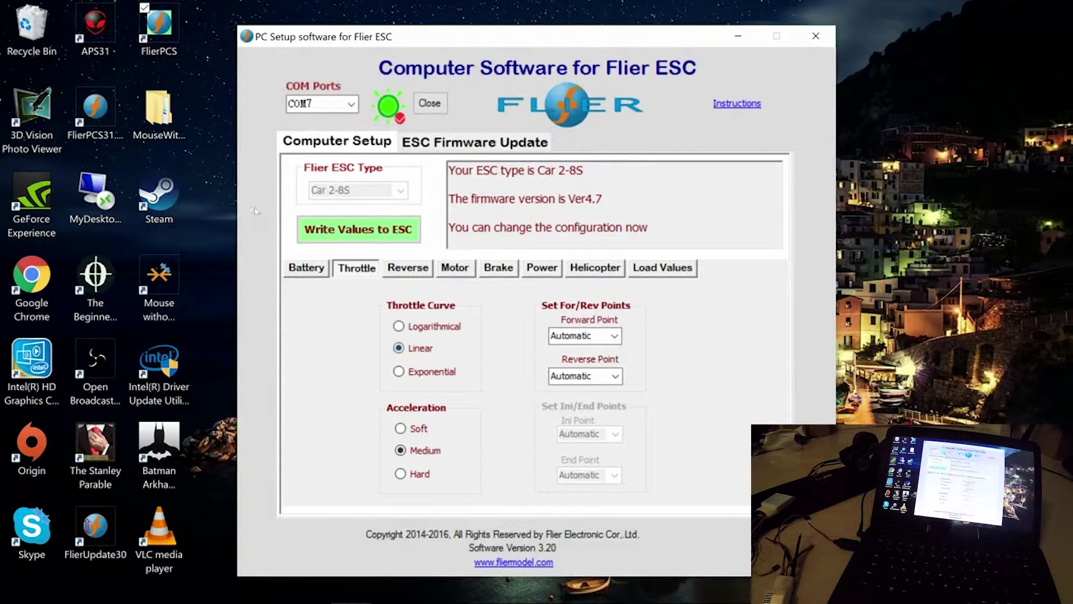
pyautogui.click(408, 268)
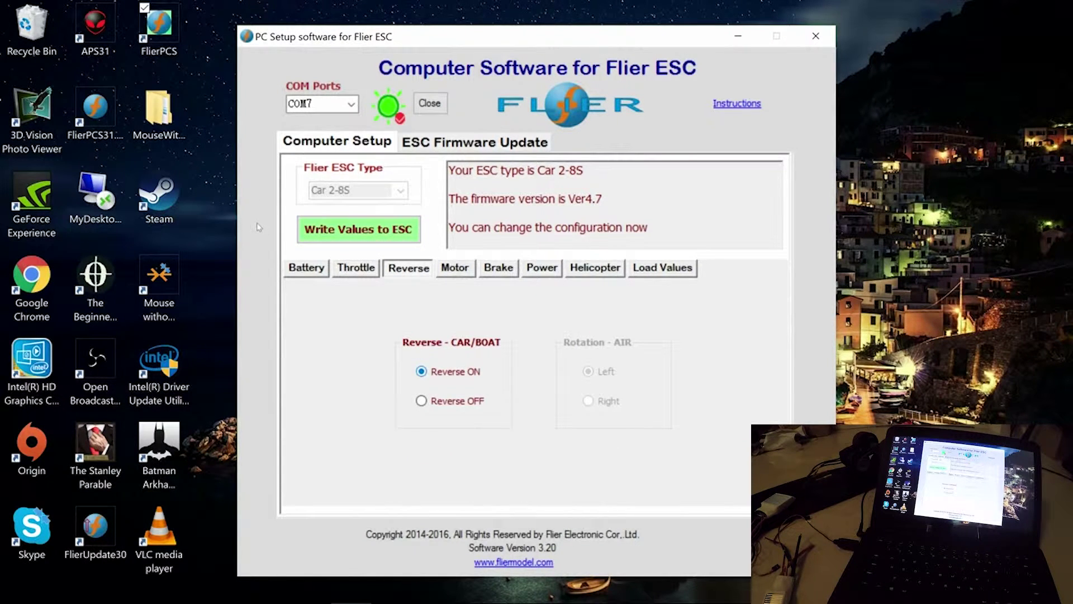
pyautogui.hotkey('ctrl', 'Tab')
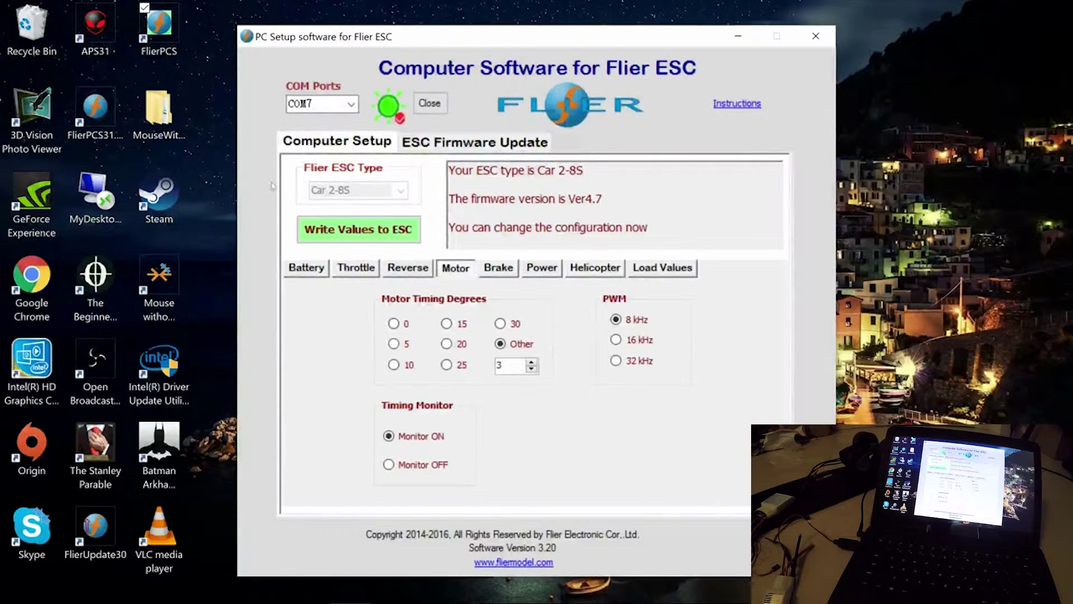
pyautogui.hotkey('ctrl', 'Tab')
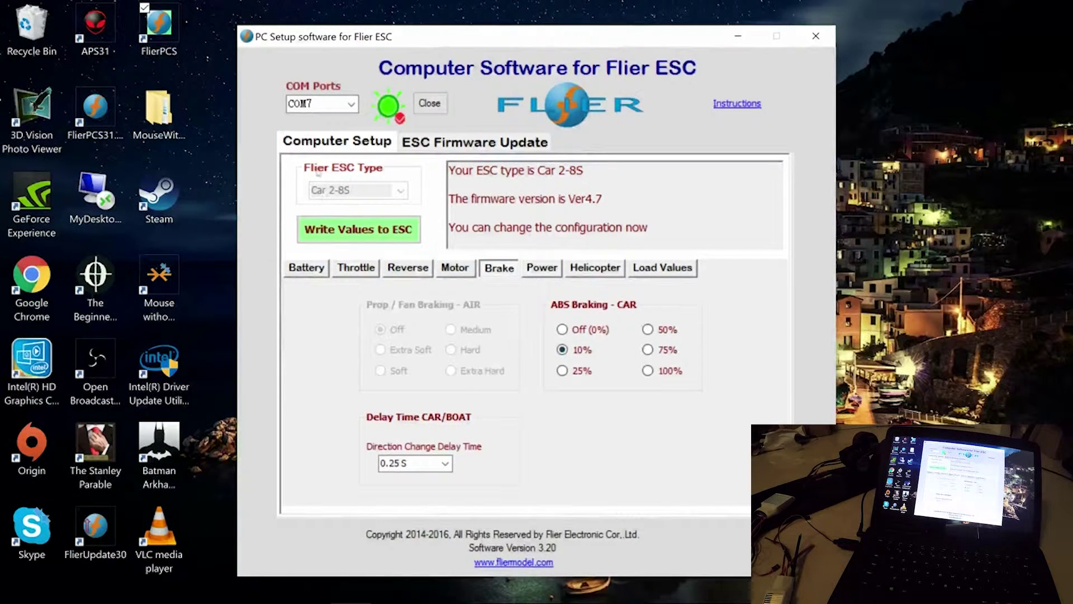
pyautogui.press('Right')
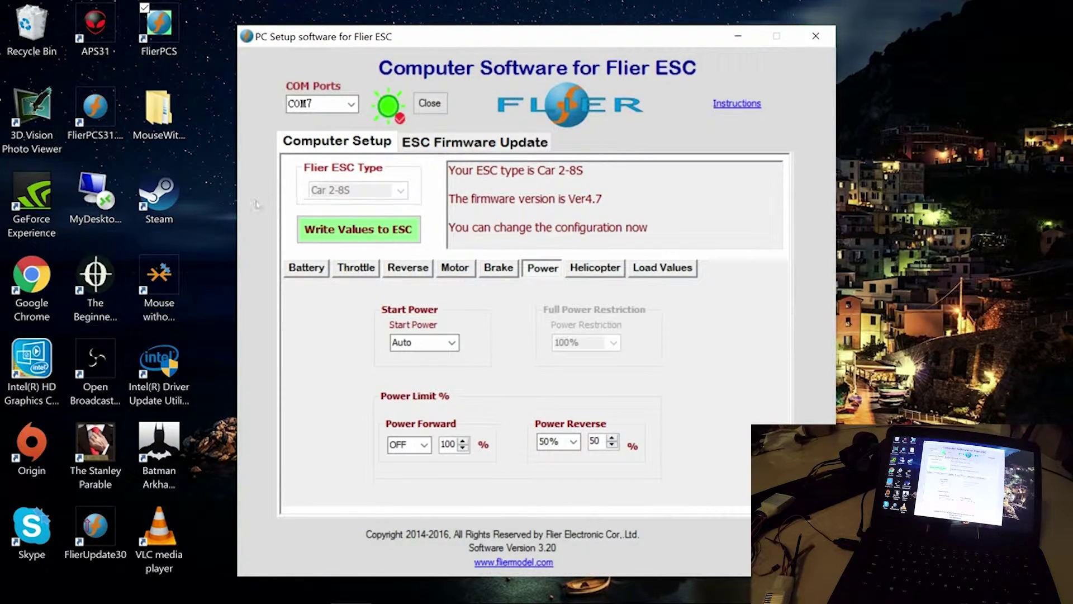
pyautogui.press('Tab')
pyautogui.click(452, 342)
pyautogui.click(451, 341)
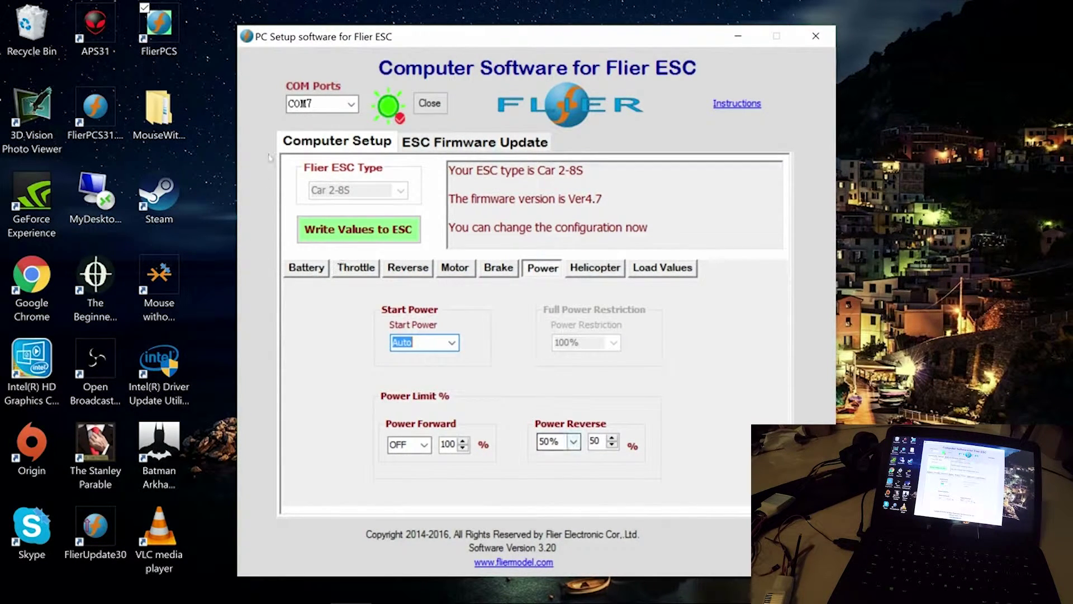
# Step: Go back through the brake, motor, reverse and throttle settings to the battery settings and write the values to the ESC
pyautogui.click(499, 267)
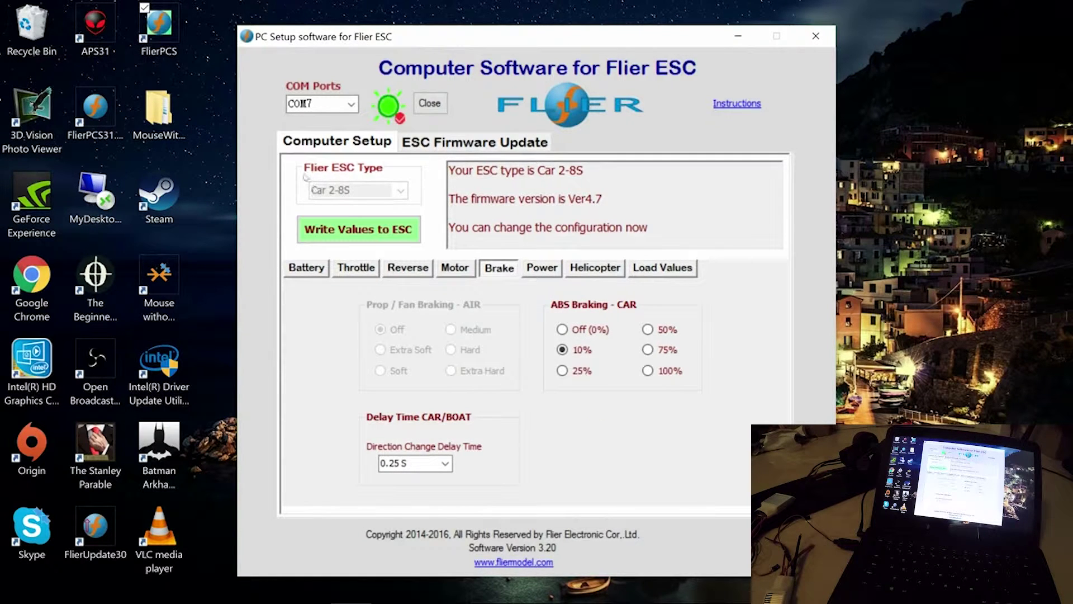
pyautogui.click(455, 268)
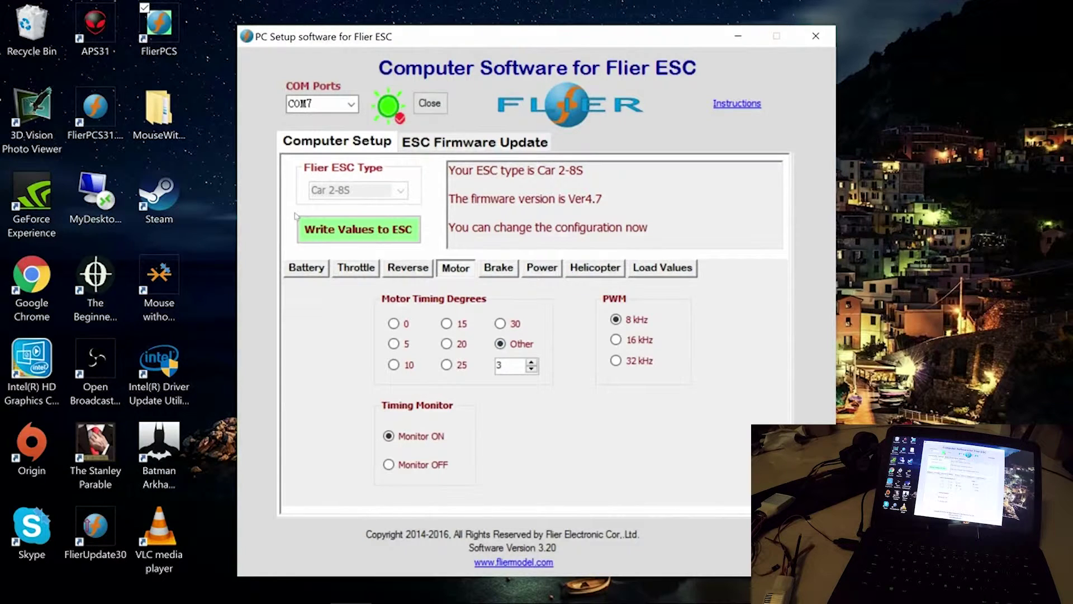
pyautogui.hotkey('ctrl', 'shift', 'Tab')
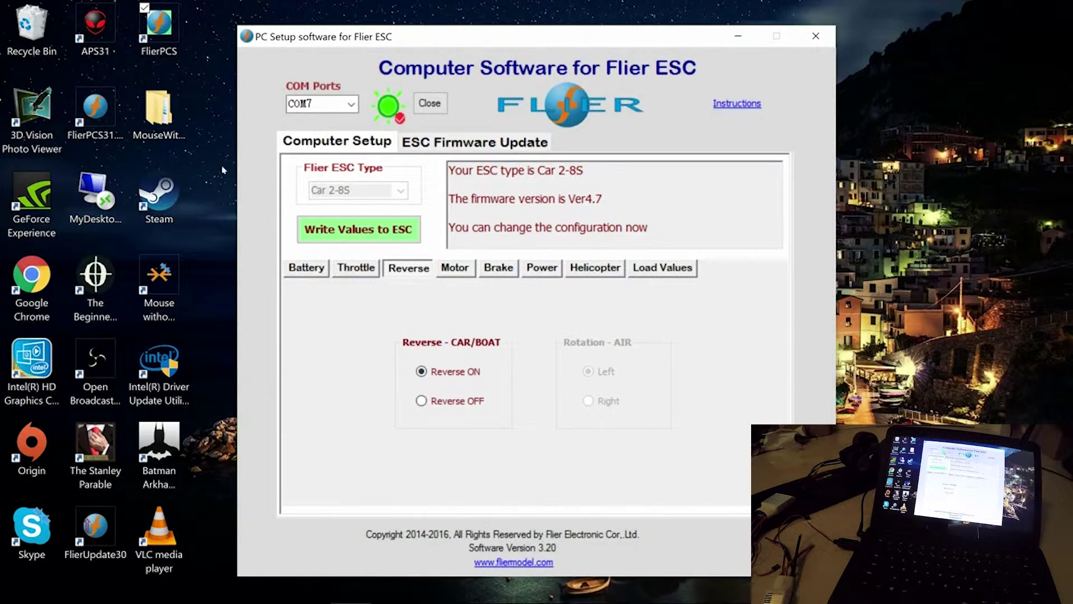
pyautogui.hotkey('ctrl', 'shift', 'Tab')
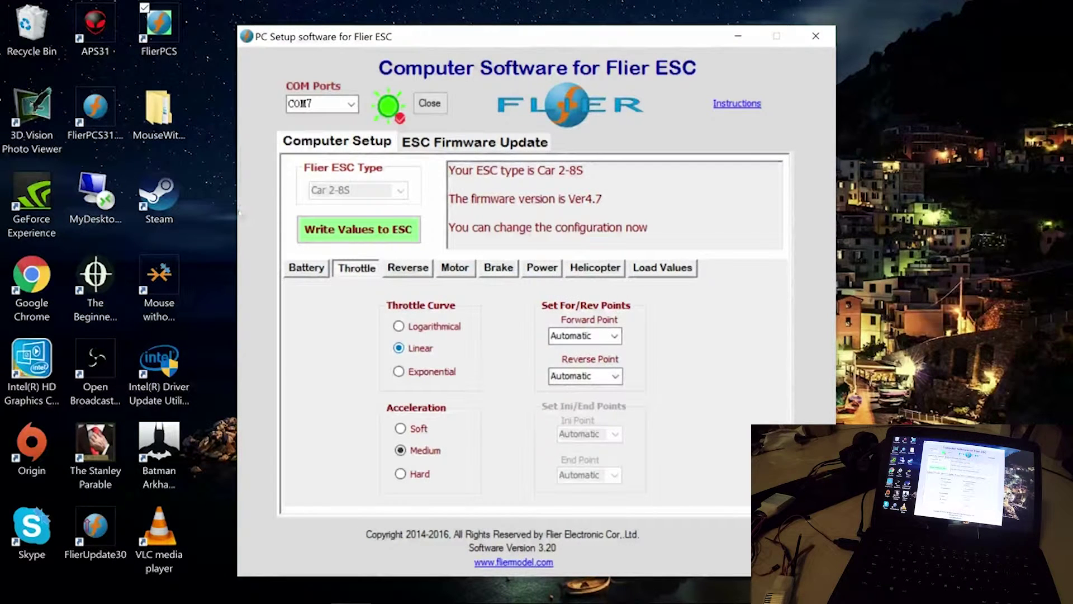
pyautogui.hotkey('ctrl', 'shift', 'Tab')
pyautogui.press('Tab')
pyautogui.press('Tab')
pyautogui.press('Tab')
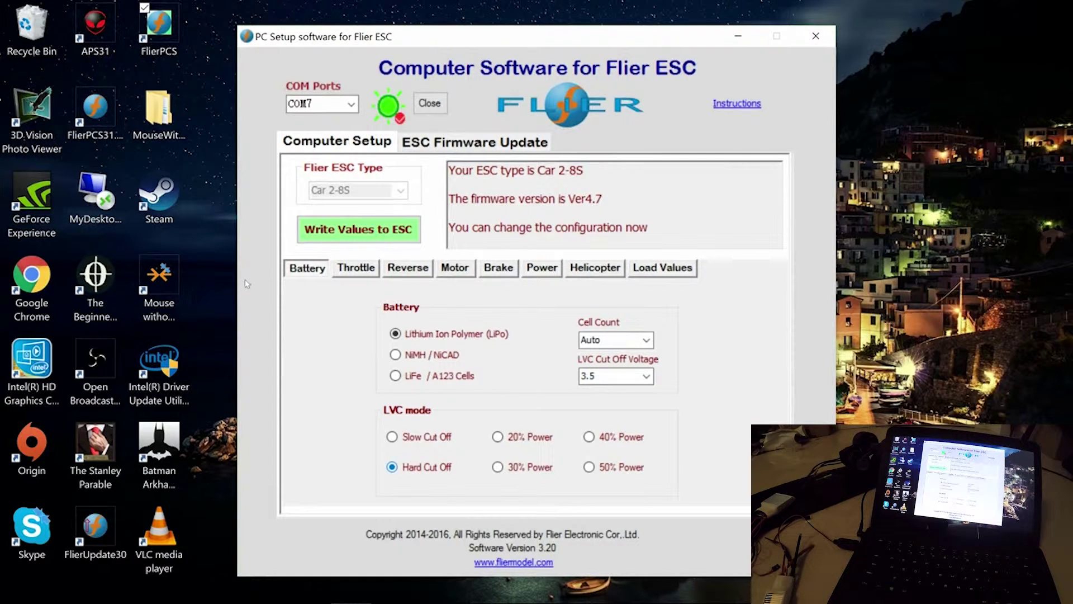
pyautogui.press('Tab')
pyautogui.press('Tab')
pyautogui.press('Tab')
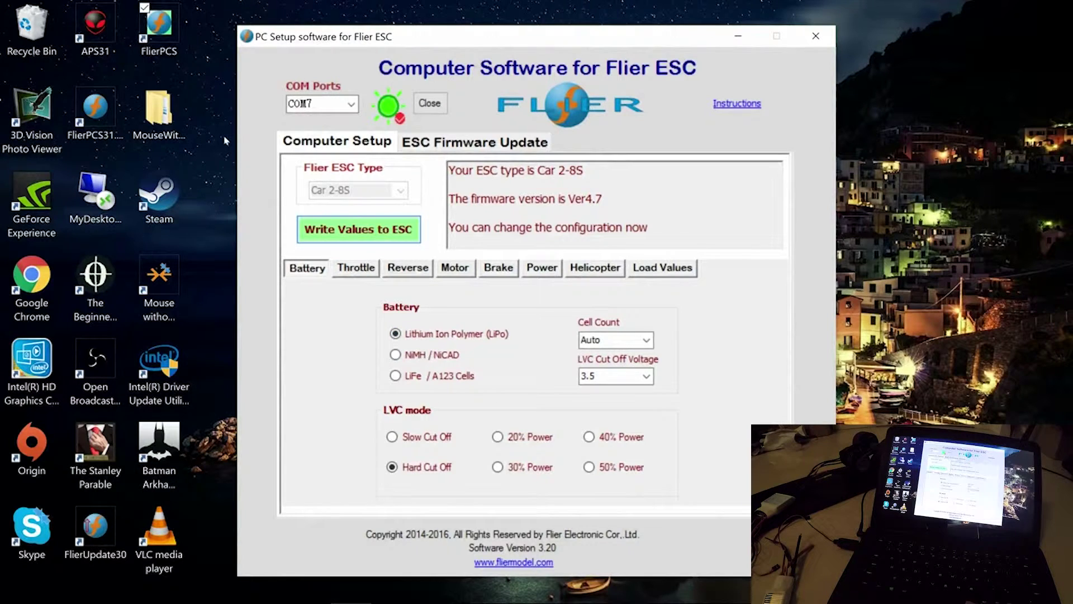
pyautogui.press('space')
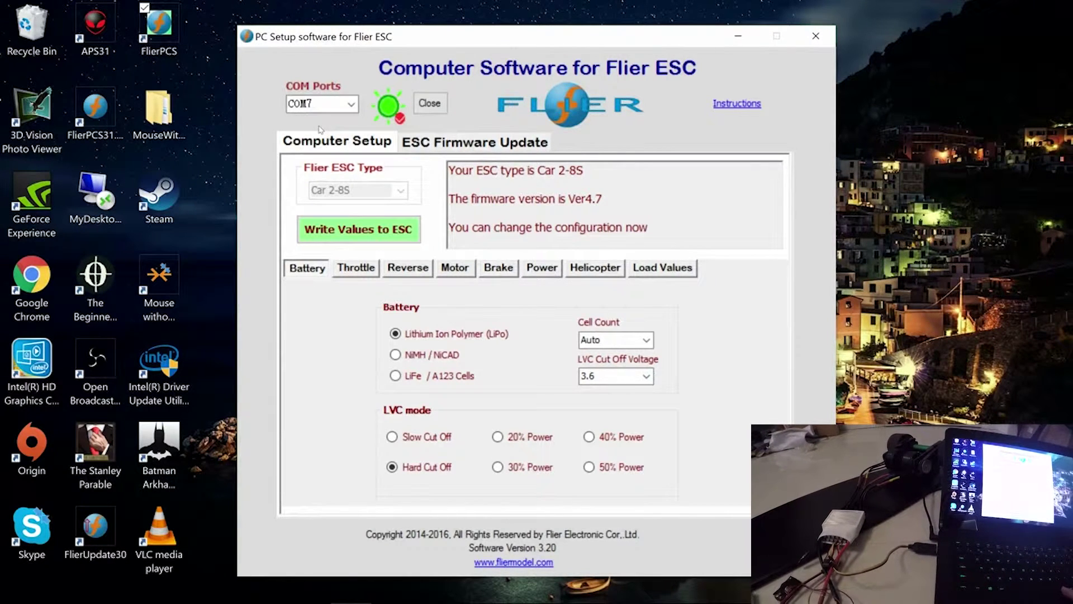
# Step: Recheck the throttle, reverse, motor and brake settings, and set the Power Reverse limit to 50%
pyautogui.click(251, 147)
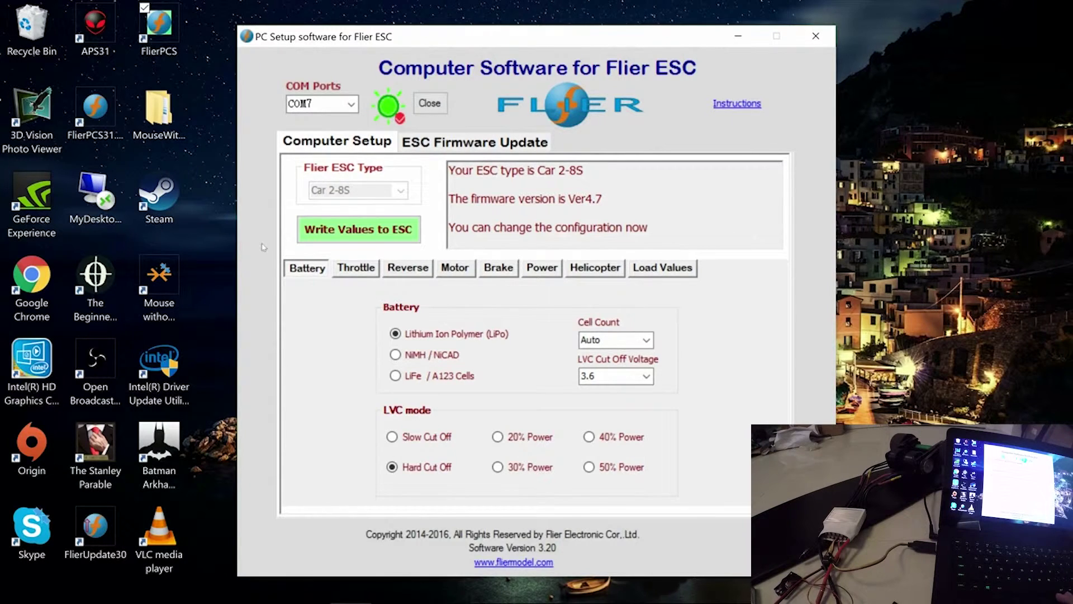
pyautogui.click(351, 234)
pyautogui.hotkey('ctrl', 'Tab')
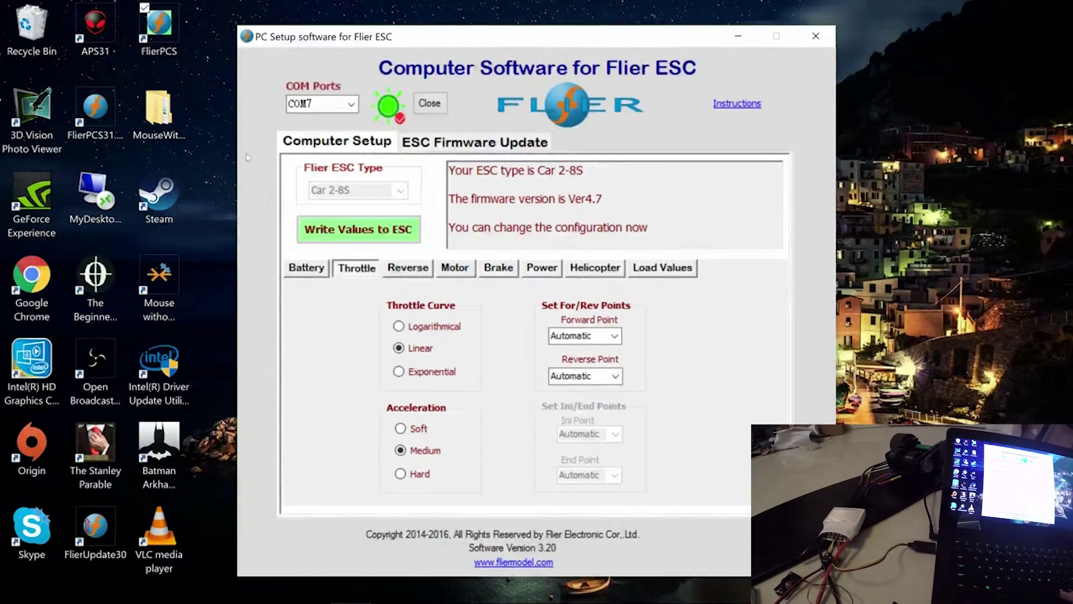
pyautogui.hotkey('ctrl', 'Tab')
pyautogui.hotkey('ctrl', 'Tab')
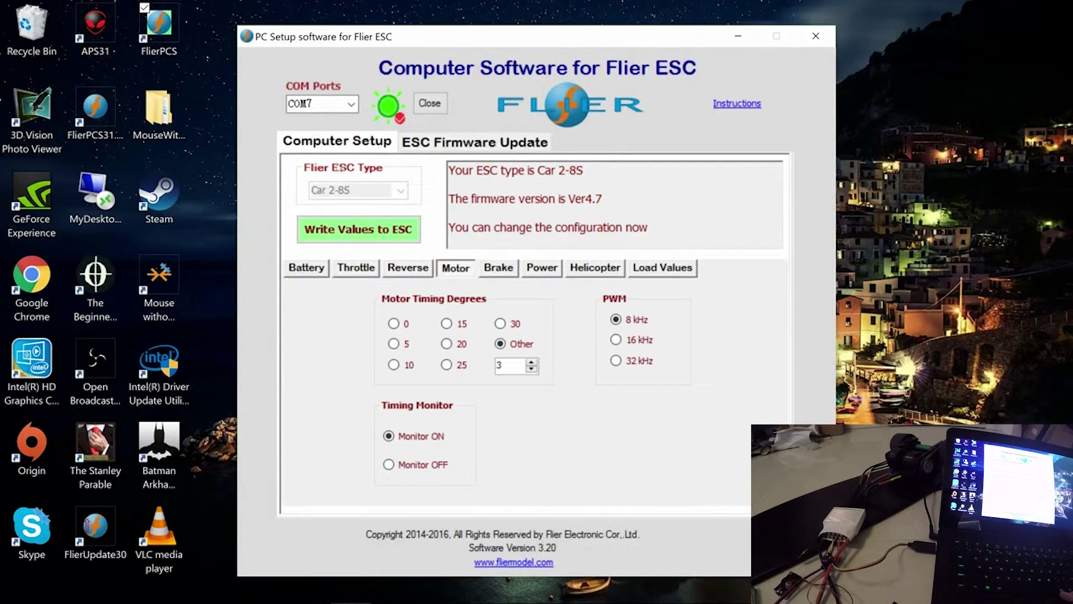
pyautogui.hotkey('ctrl', 'Tab')
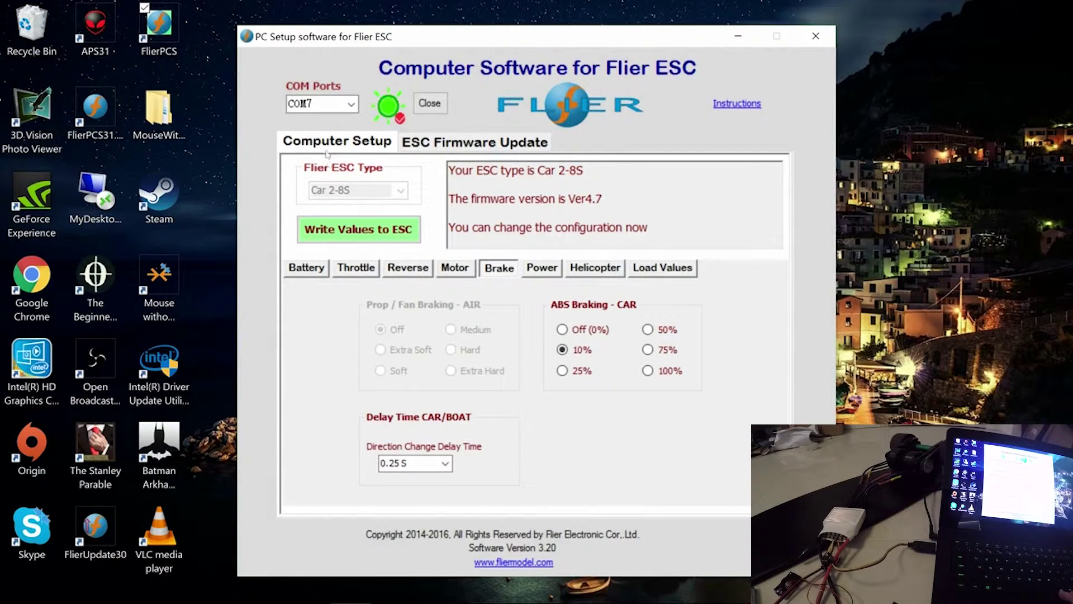
pyautogui.hotkey('ctrl', 'Tab')
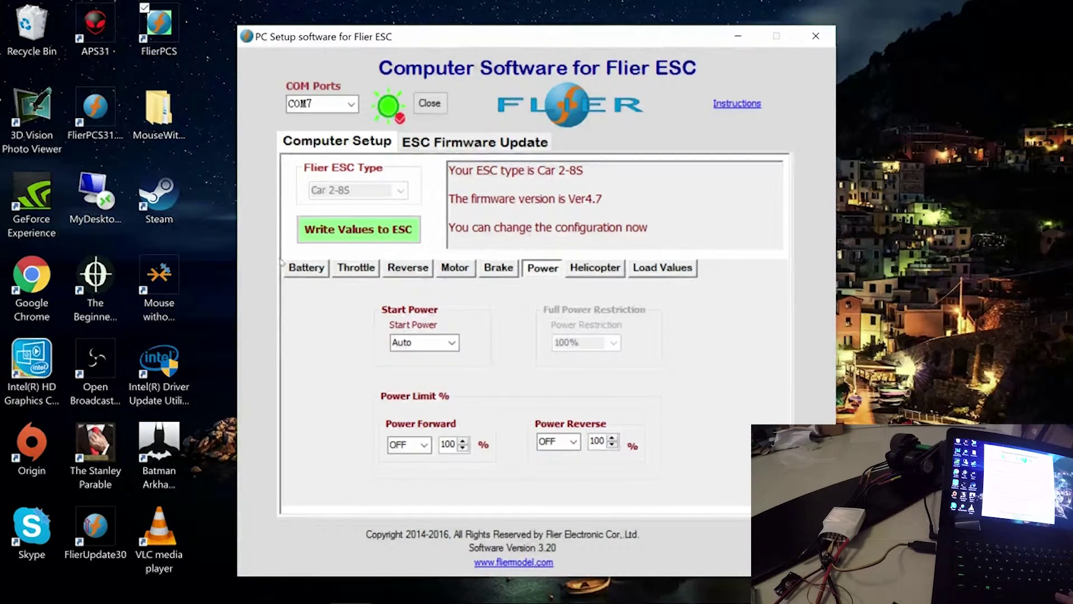
pyautogui.click(573, 441)
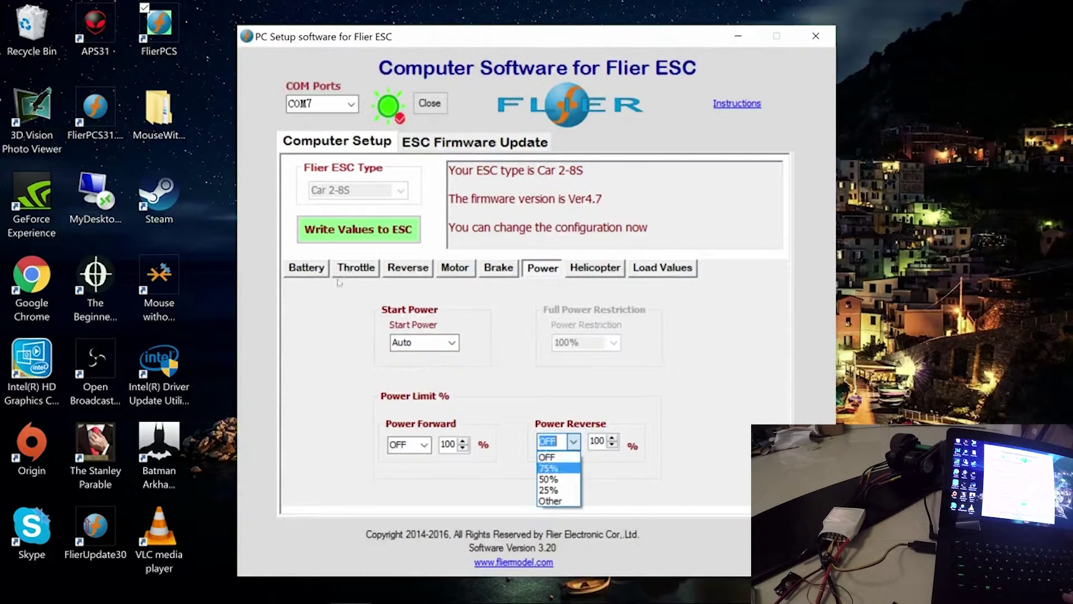
pyautogui.press('Down')
pyautogui.press('Return')
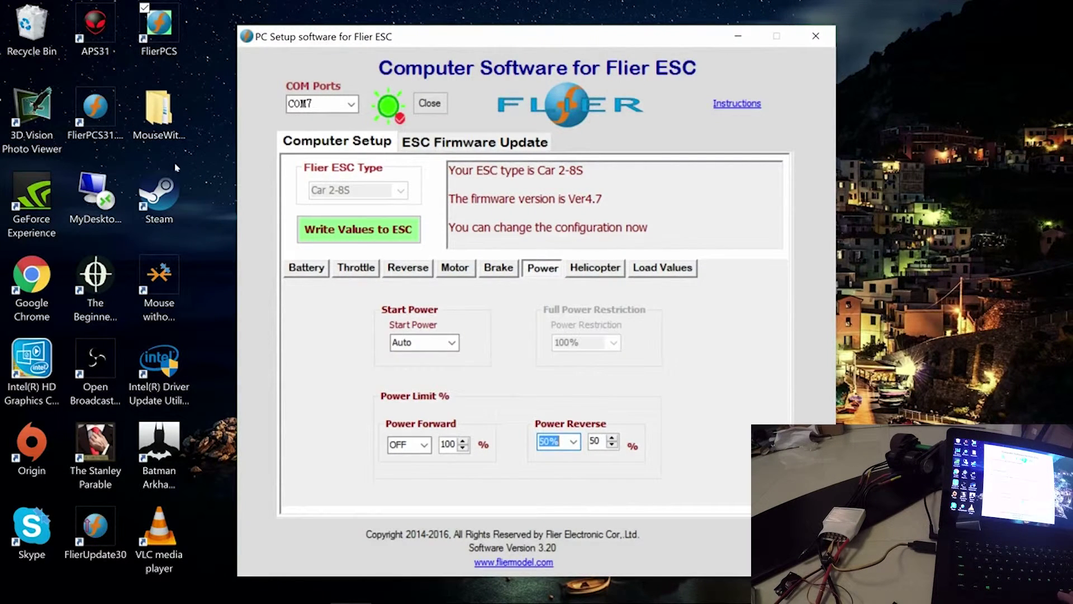
# Step: Set the battery's LVC Cut Off Voltage to 3.5 and write the values to the ESC
pyautogui.click(296, 269)
pyautogui.click(646, 376)
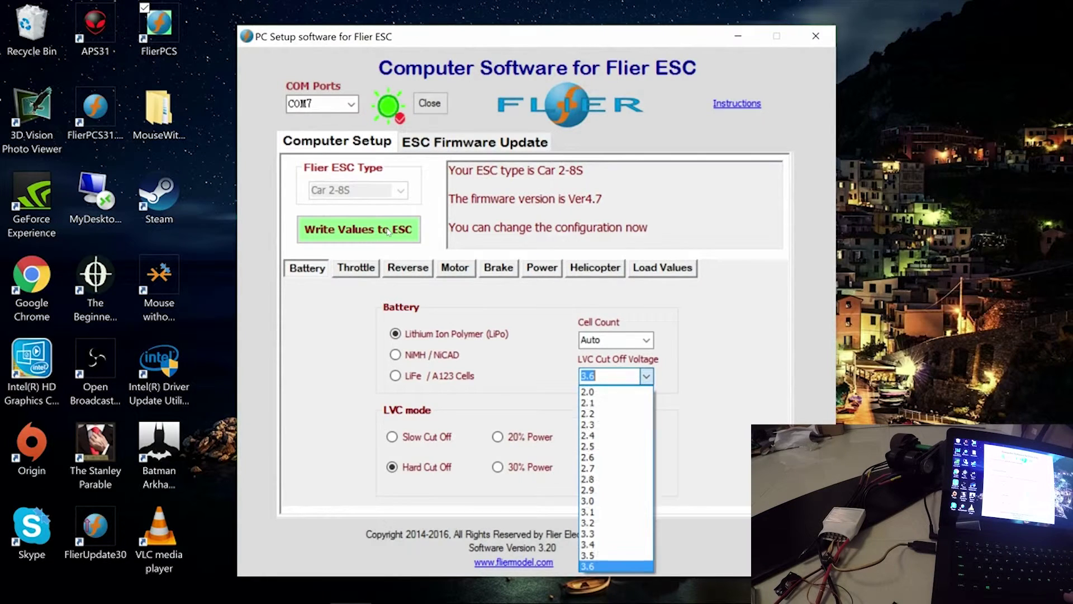
pyautogui.click(603, 556)
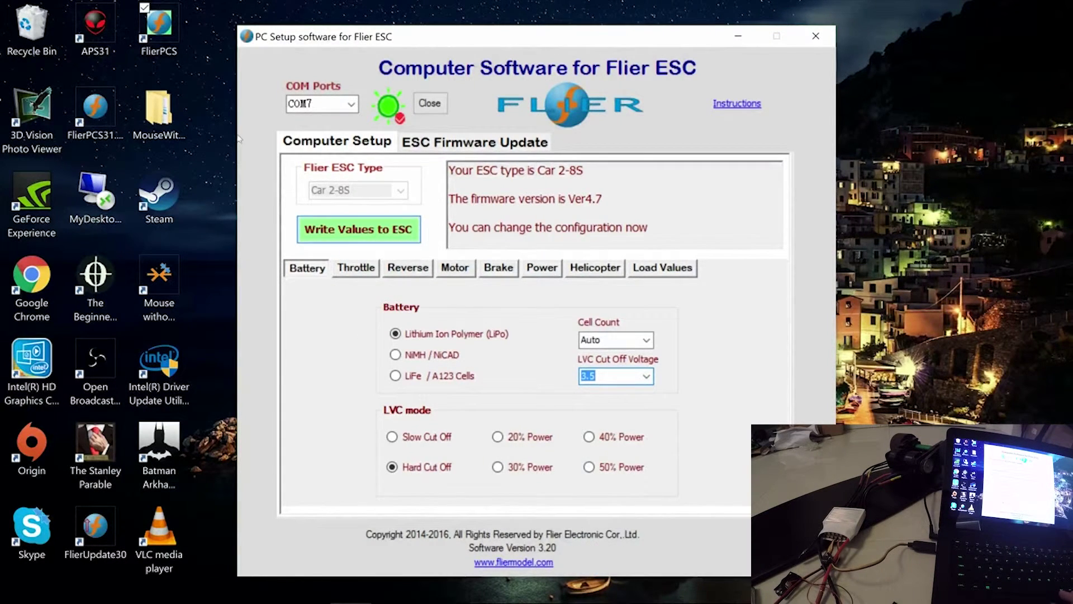
pyautogui.press('Return')
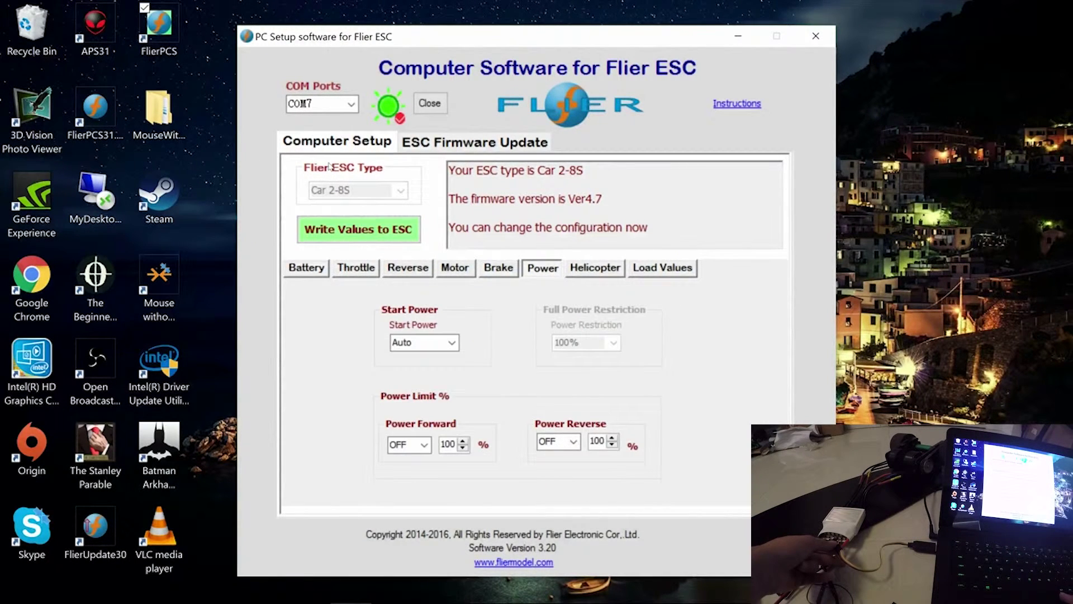
# Step: Set the Power Reverse limit to 50% again, recheck the other settings back to the battery page, and write the values to the ESC
pyautogui.click(573, 441)
pyautogui.click(557, 479)
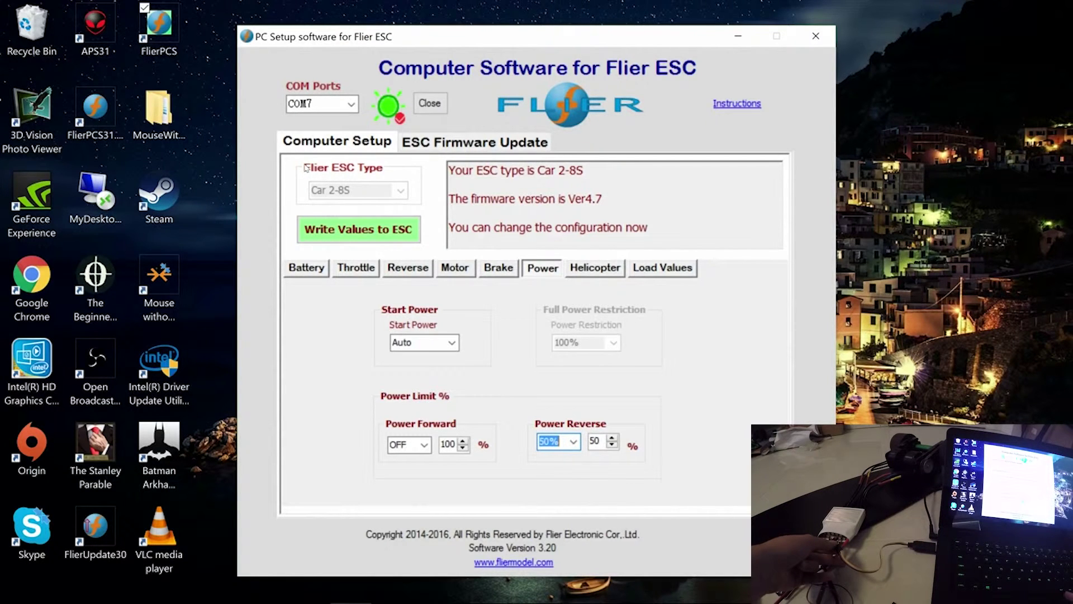
pyautogui.click(495, 268)
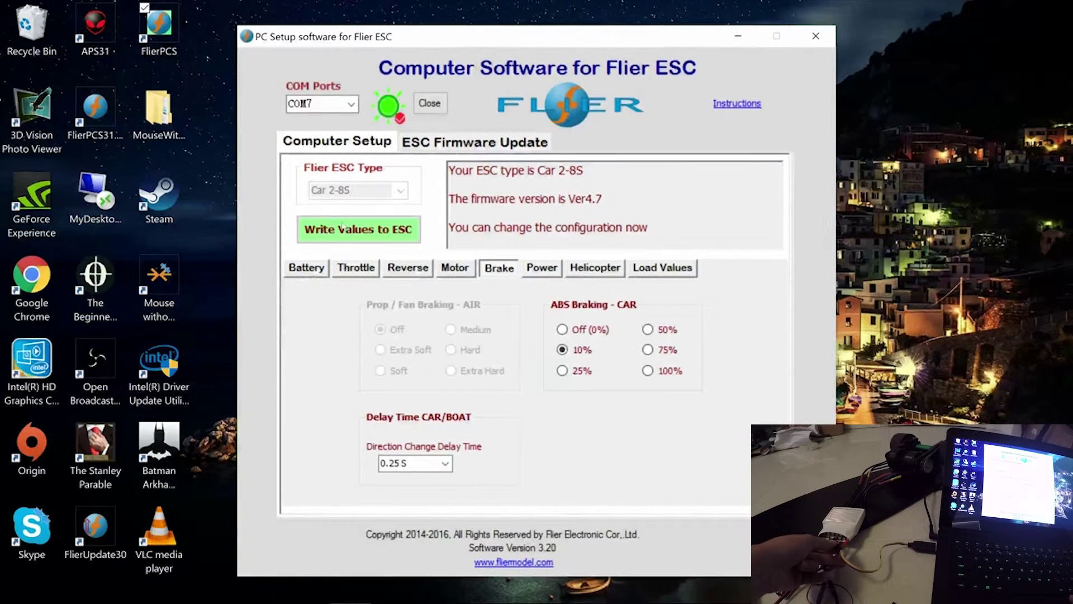
pyautogui.hotkey('ctrl', 'shift', 'Tab')
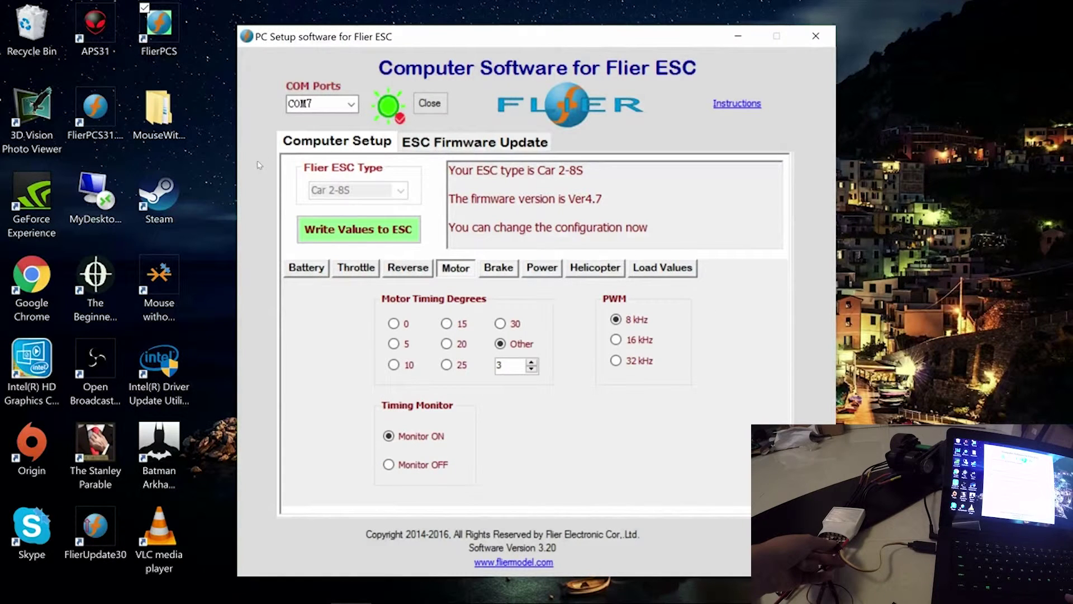
pyautogui.hotkey('ctrl', 'shift', 'Tab')
pyautogui.hotkey('ctrl', 'shift', 'Tab')
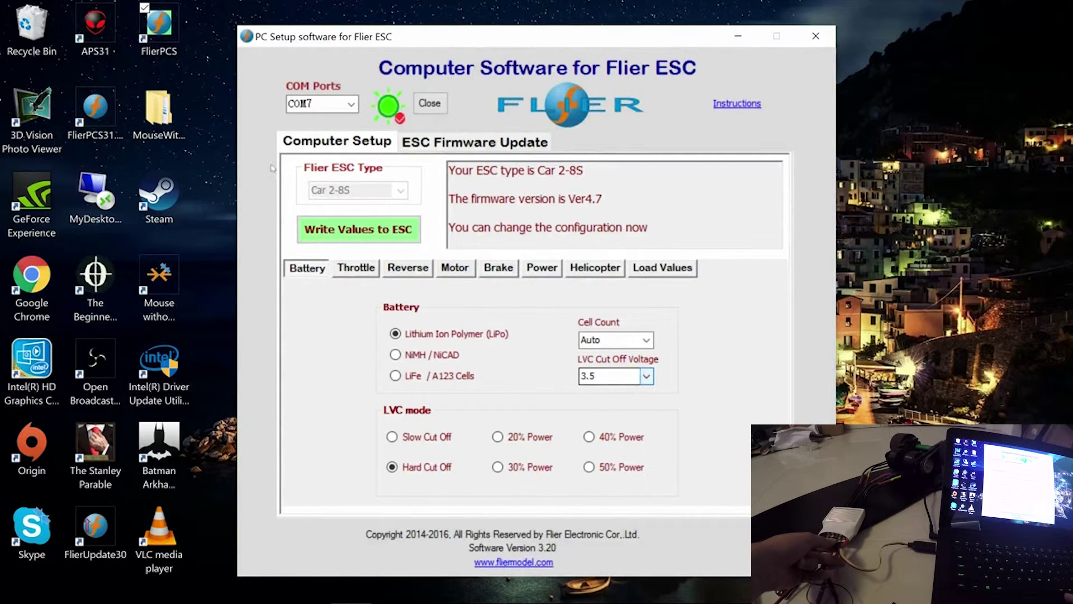
pyautogui.click(383, 228)
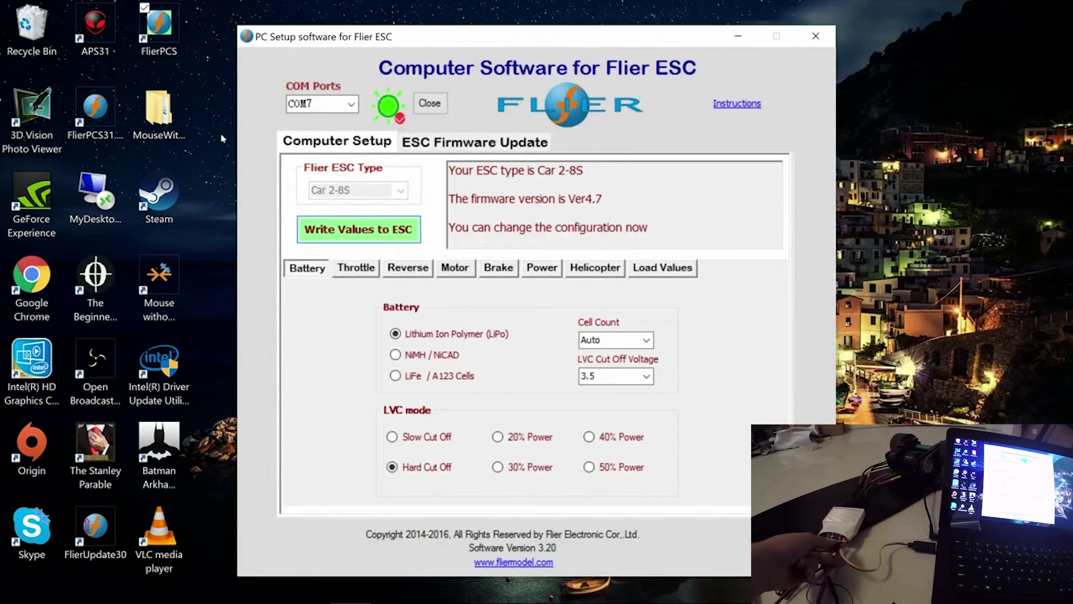